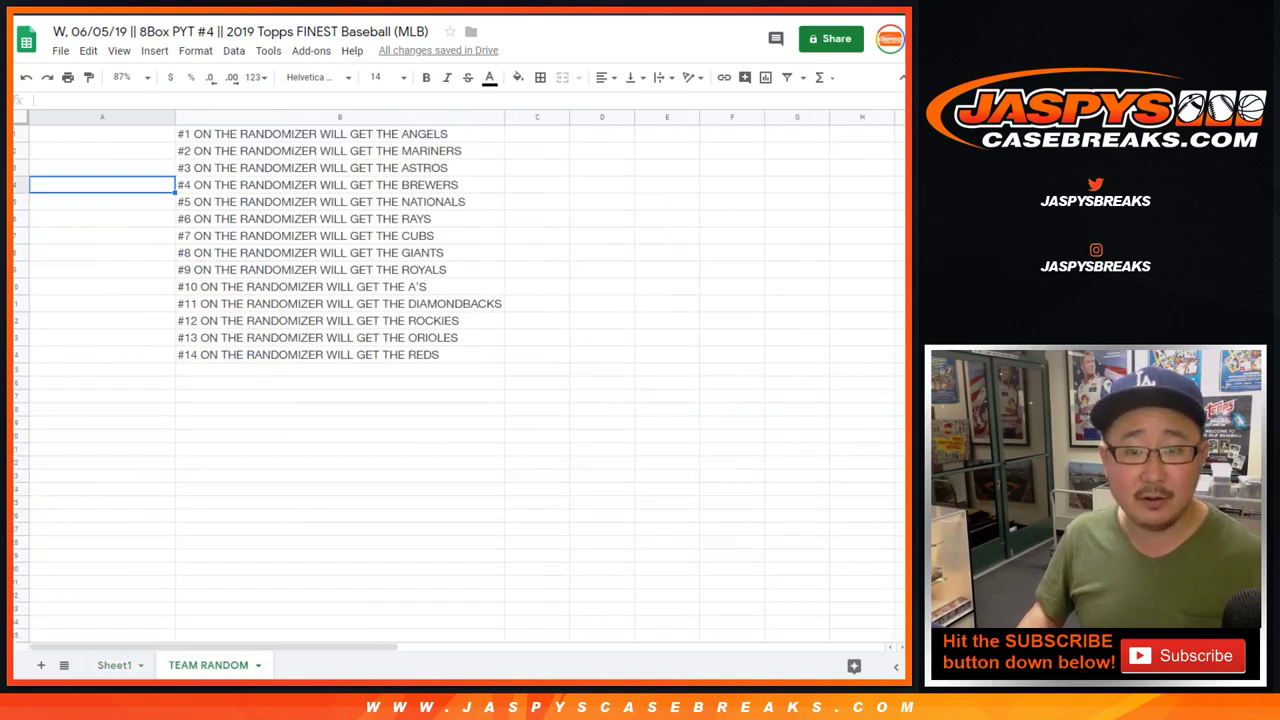
Switch to the RANDOM.ORG Dice Roller and roll 2 virtual dice
key("ctrl+Tab")
key("ctrl+Tab")
key("ctrl+shift+Tab")
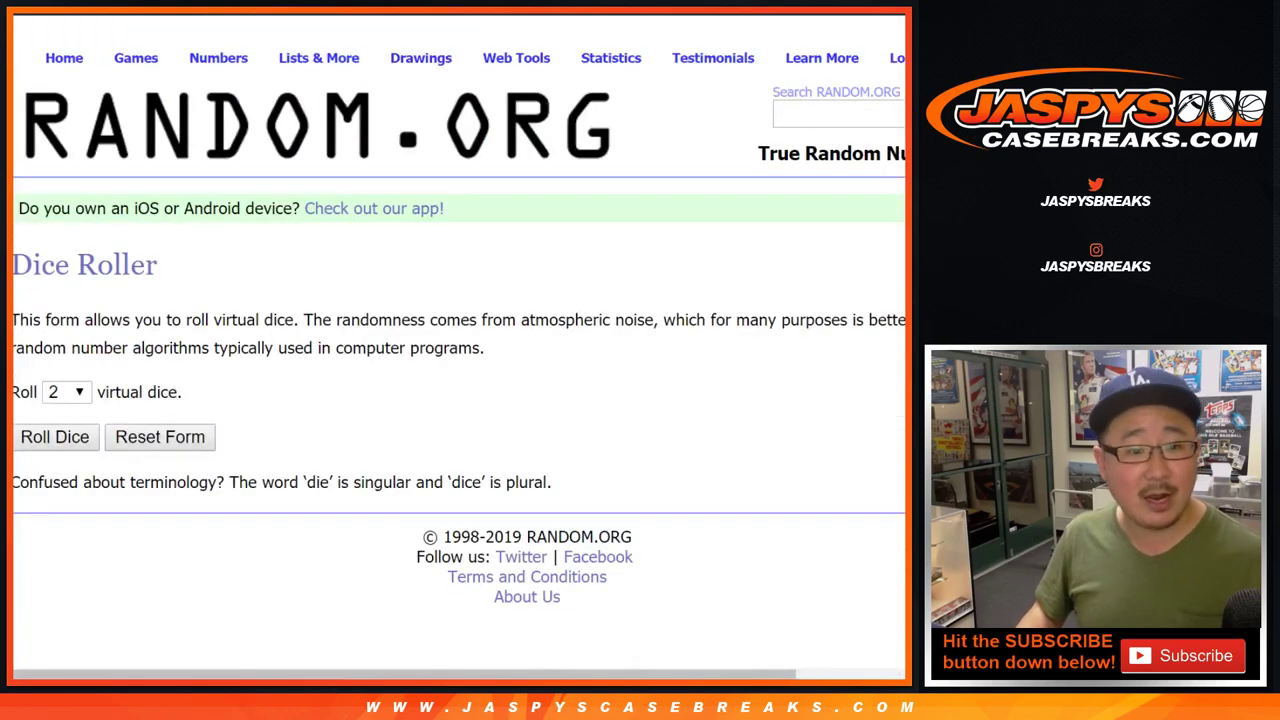
left_click(55, 437)
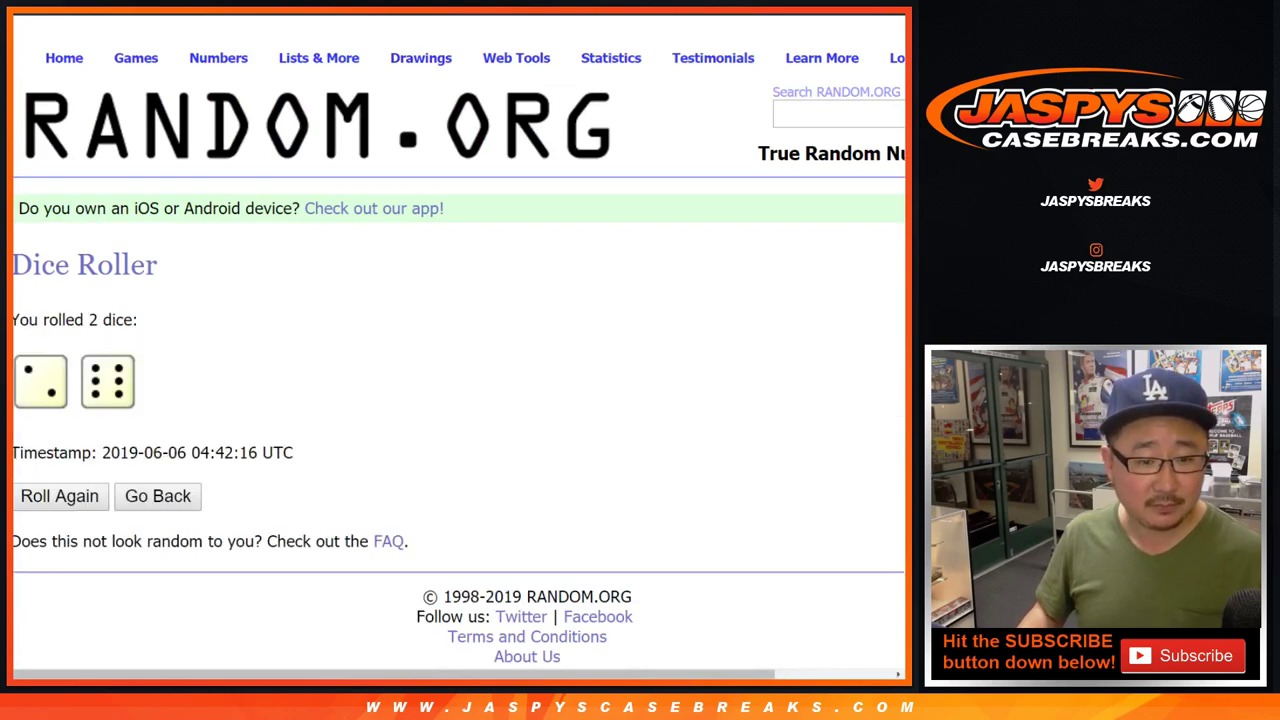
Switch to the RANDOM.ORG List Randomizer and randomize the entered participant names five times
key("ctrl+Tab")
scroll(320, 300, "down", 2)
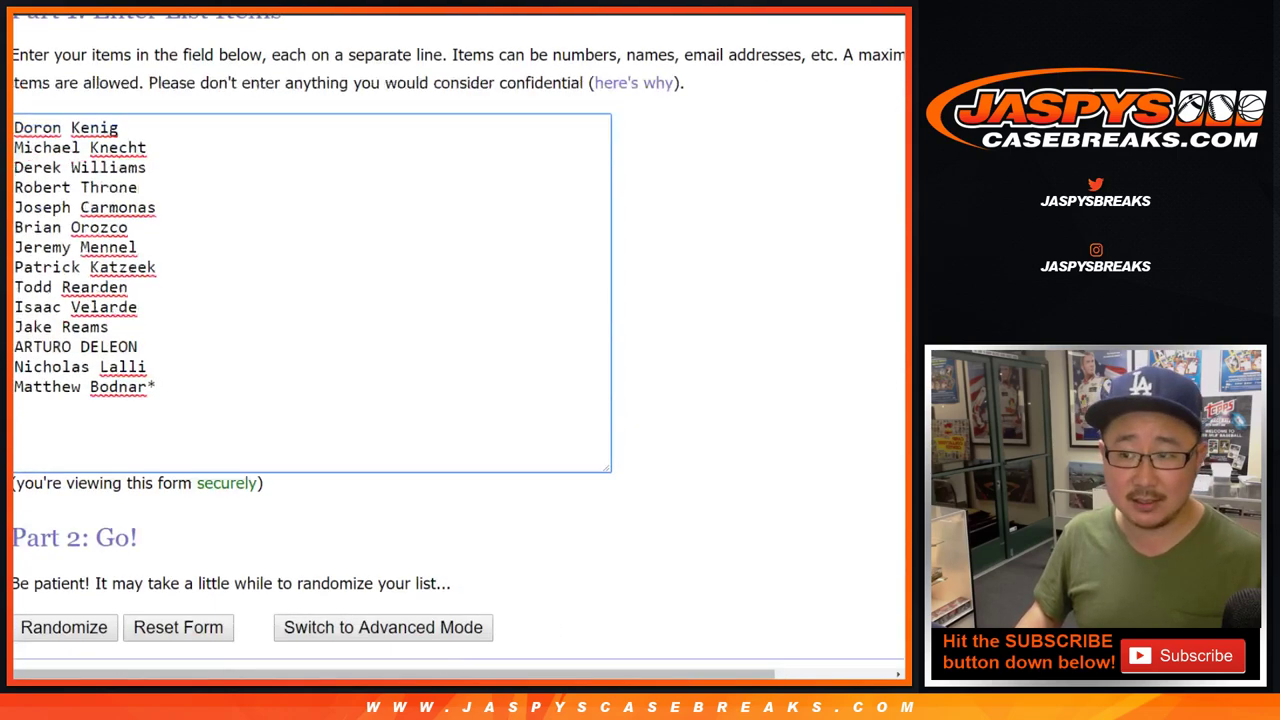
left_click(64, 510)
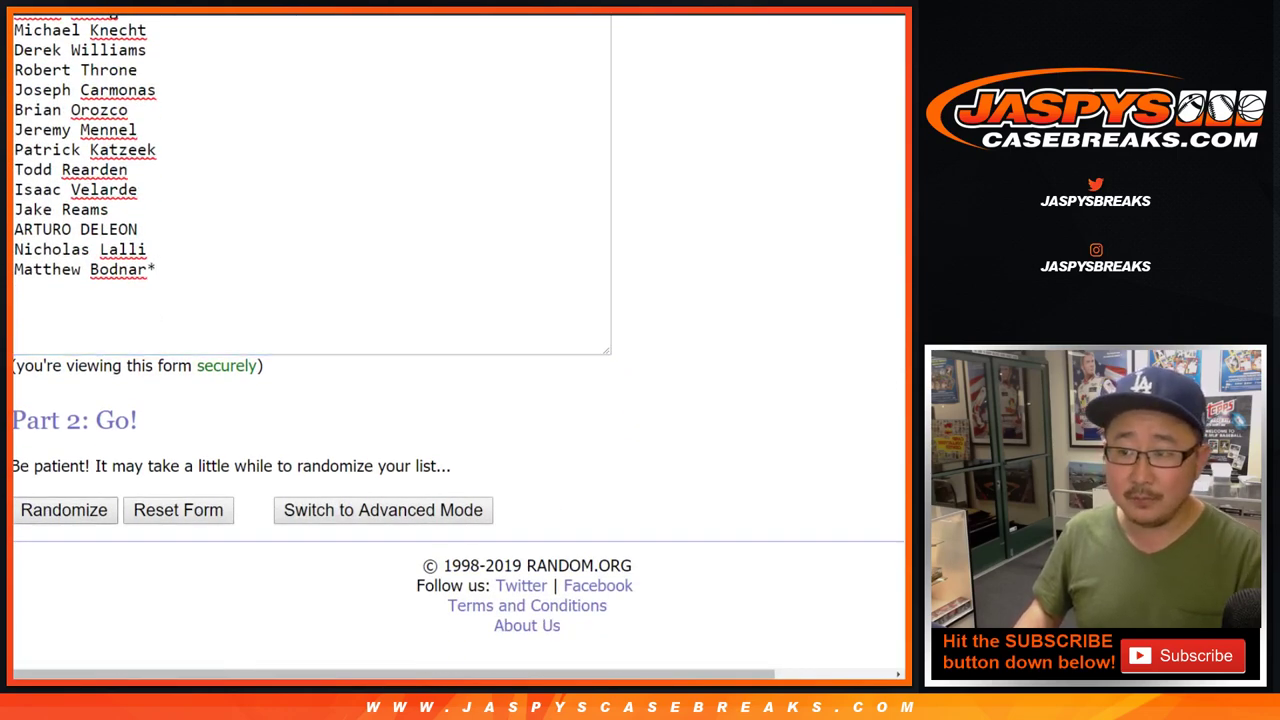
scroll(64, 510, "down", 3)
left_click(46, 510)
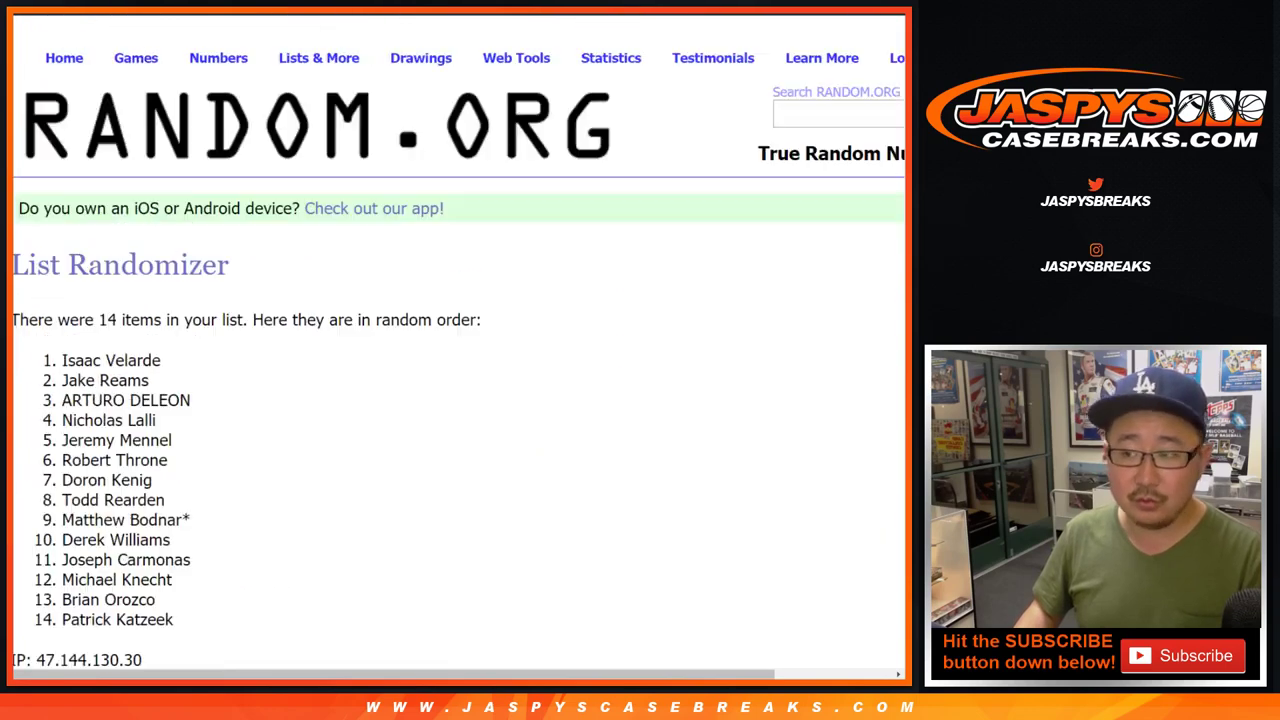
scroll(450, 350, "down", 3)
key("Return")
scroll(450, 350, "down", 3)
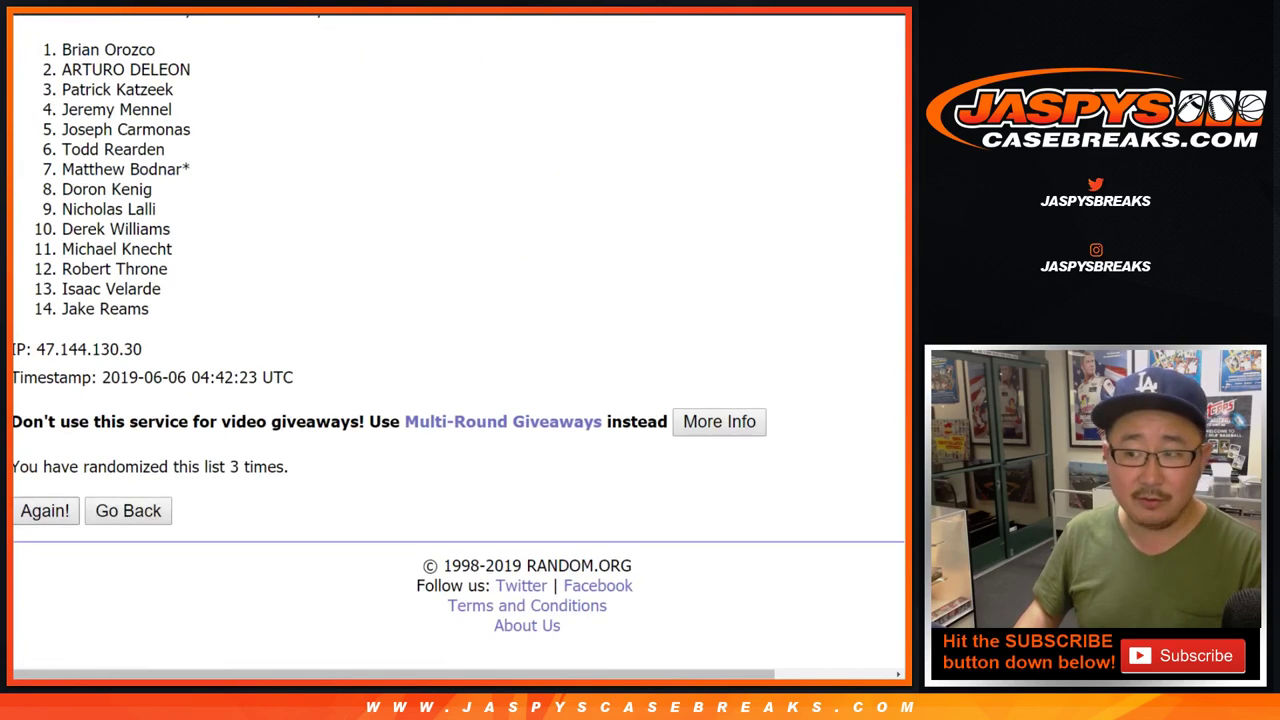
key("Return")
scroll(450, 350, "down", 3)
key("Return")
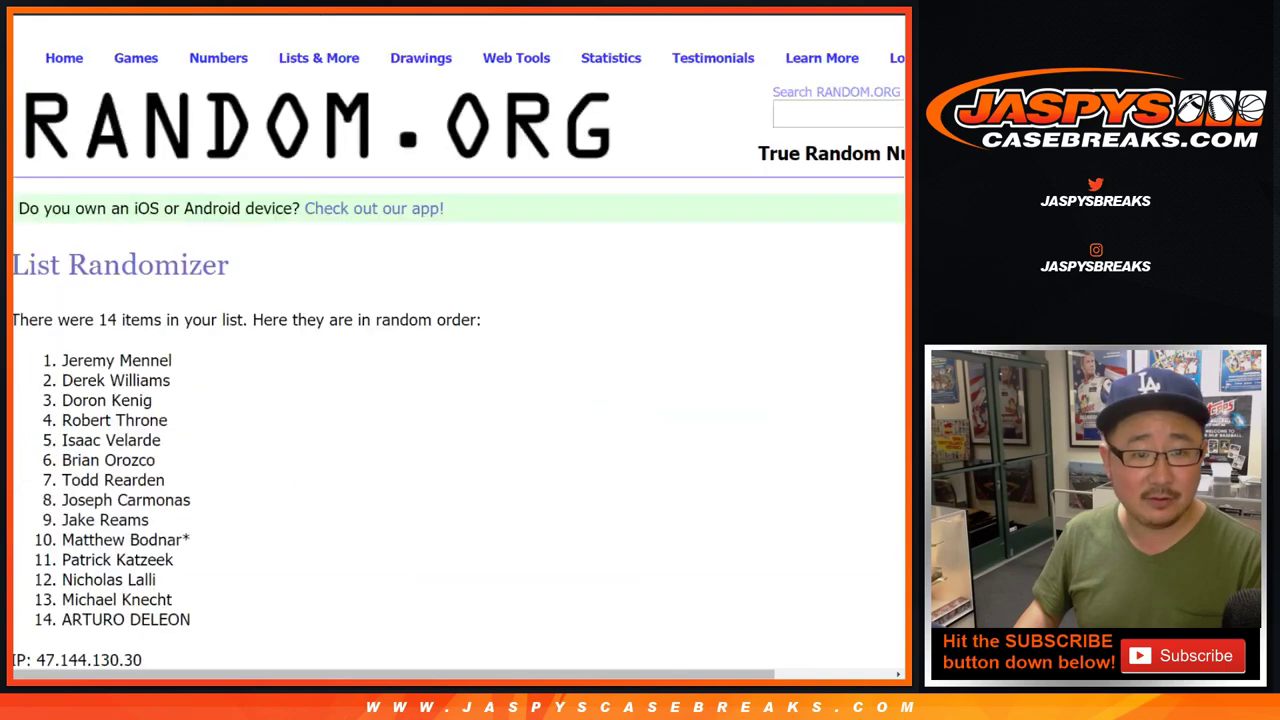
scroll(450, 350, "down", 3)
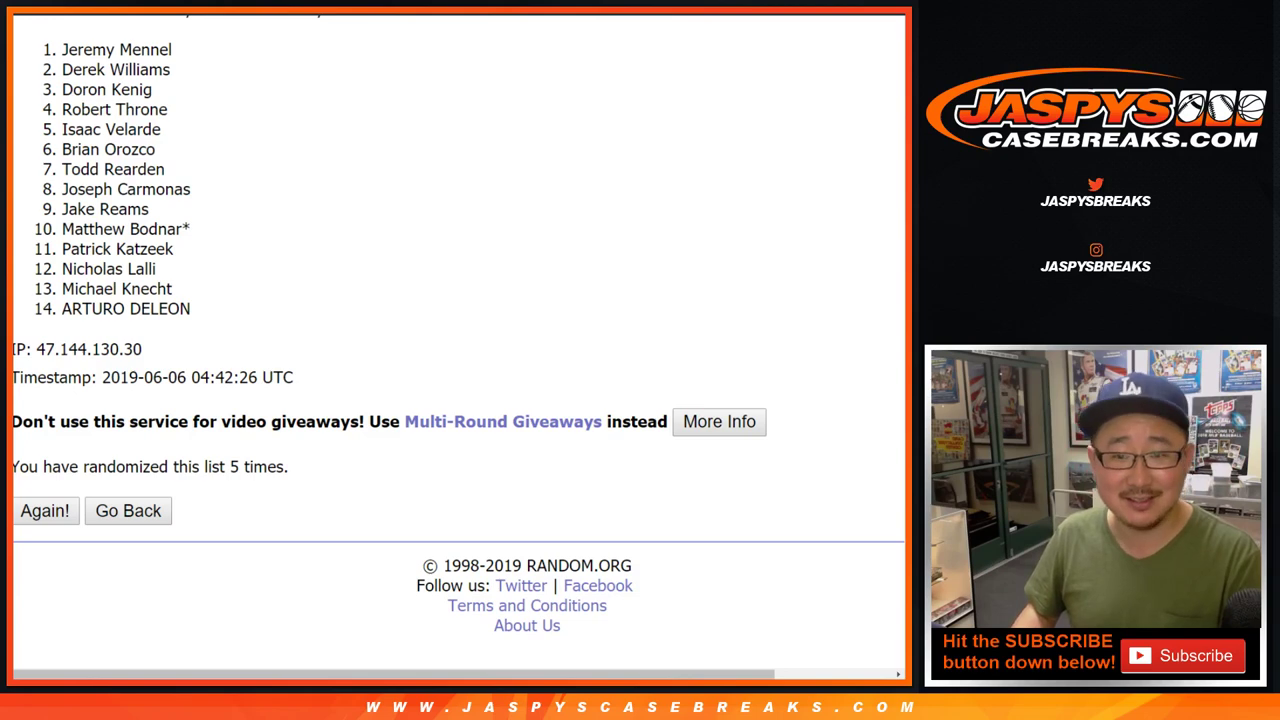
Randomize the participant list three more times, for eight randomizations in all
left_click(45, 511)
scroll(458, 345, "down", 3)
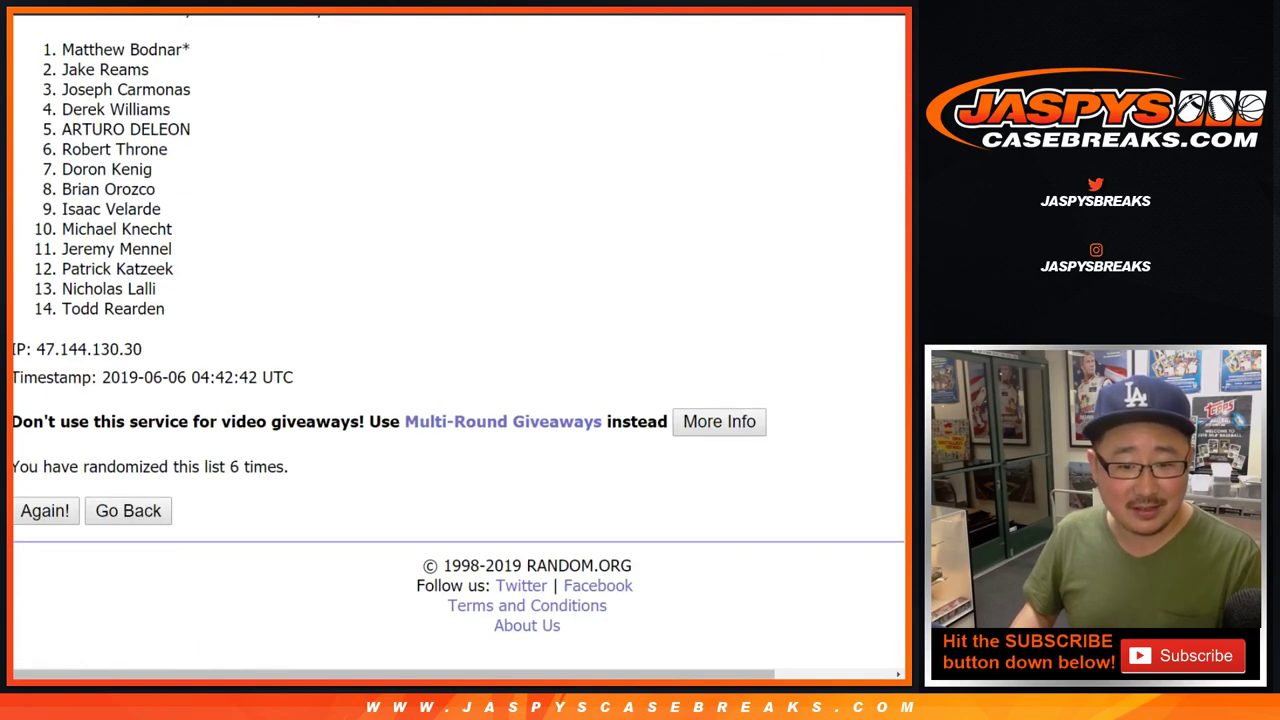
left_click_drag(285, 467, 225, 467)
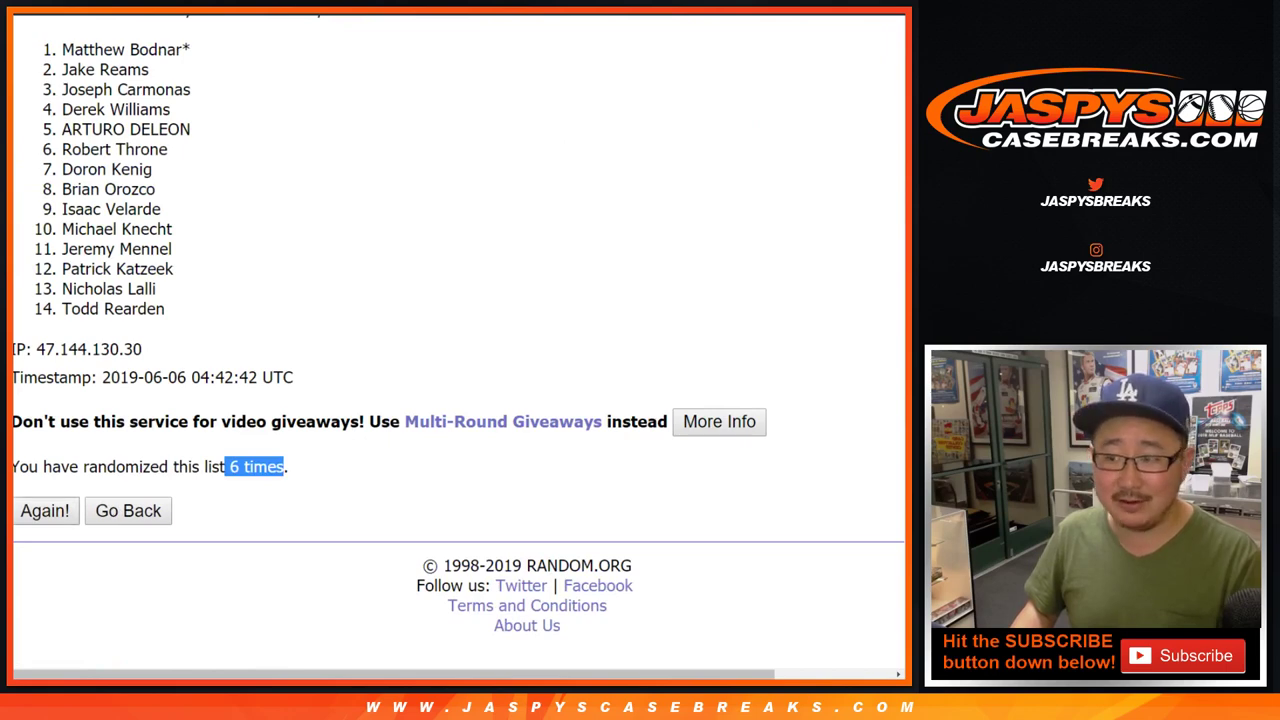
left_click(45, 511)
scroll(45, 511, "down", 3)
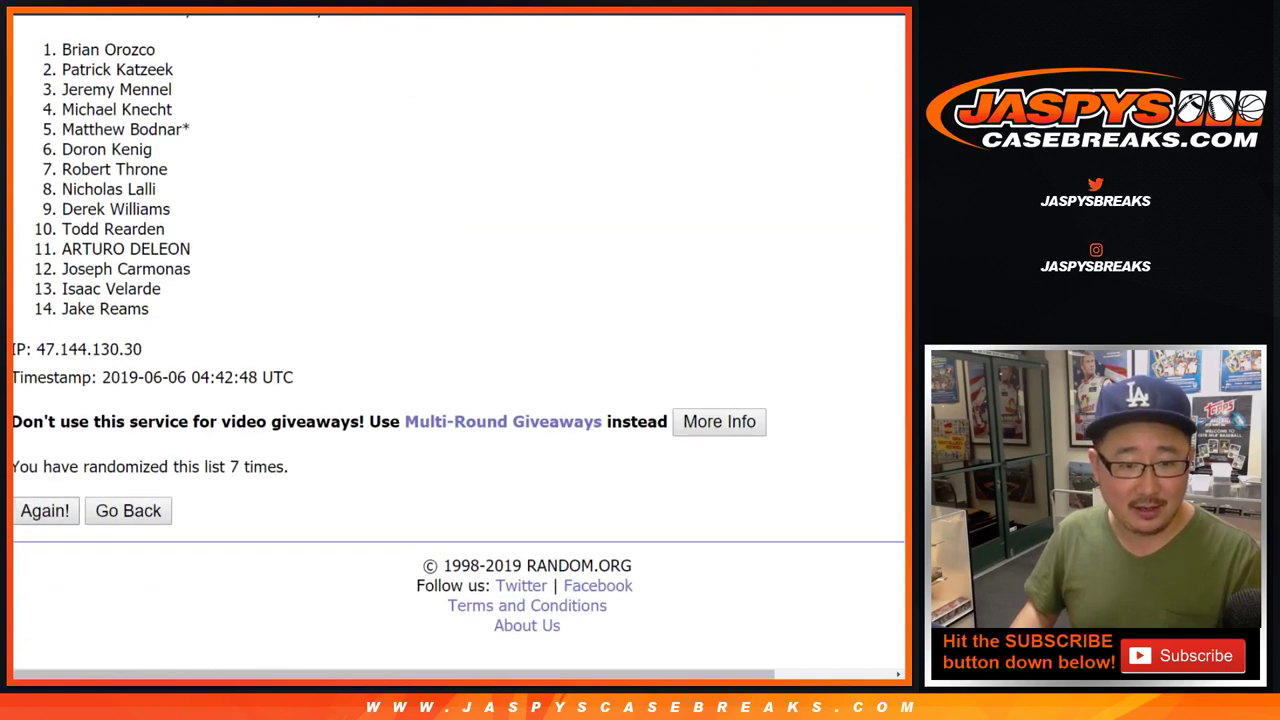
left_click(44, 510)
scroll(458, 345, "down", 3)
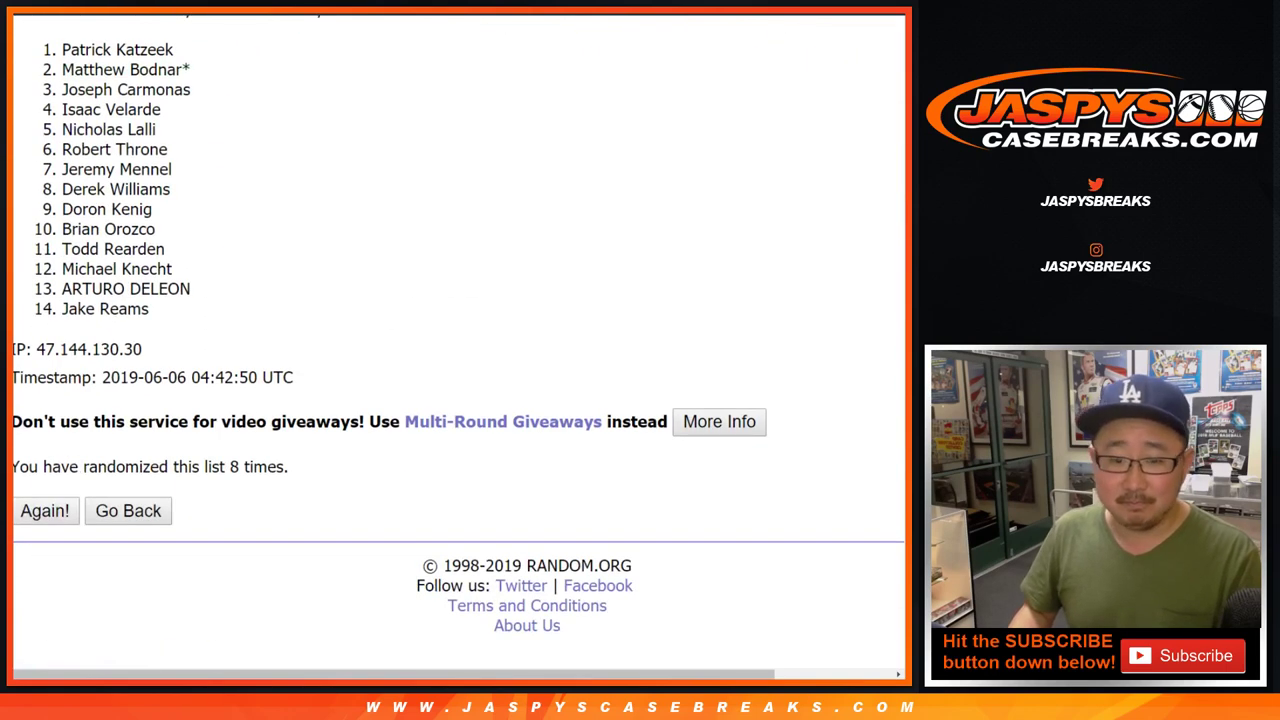
Copy the 14 randomized names and paste them into column A of the TEAM RANDOM sheet, starting at A1
left_click_drag(62, 49, 149, 309)
key("ctrl+c")
key("ctrl+Tab")
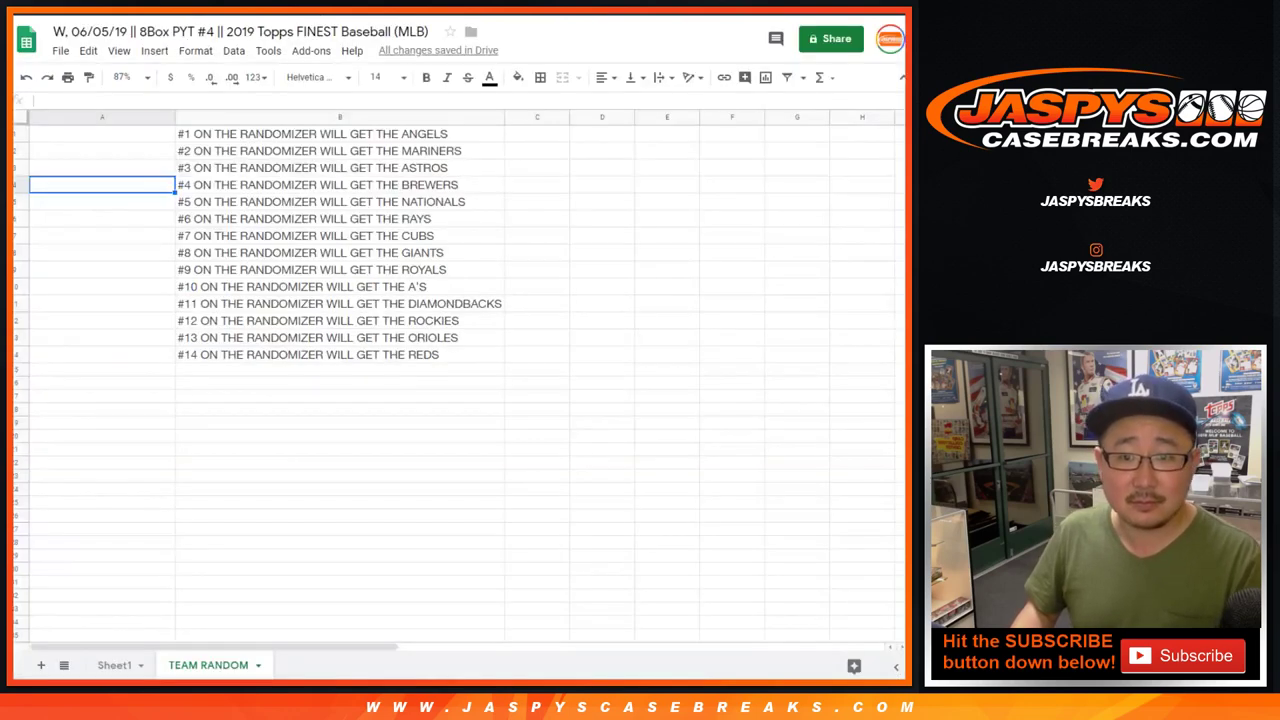
left_click(155, 134)
right_click(155, 134)
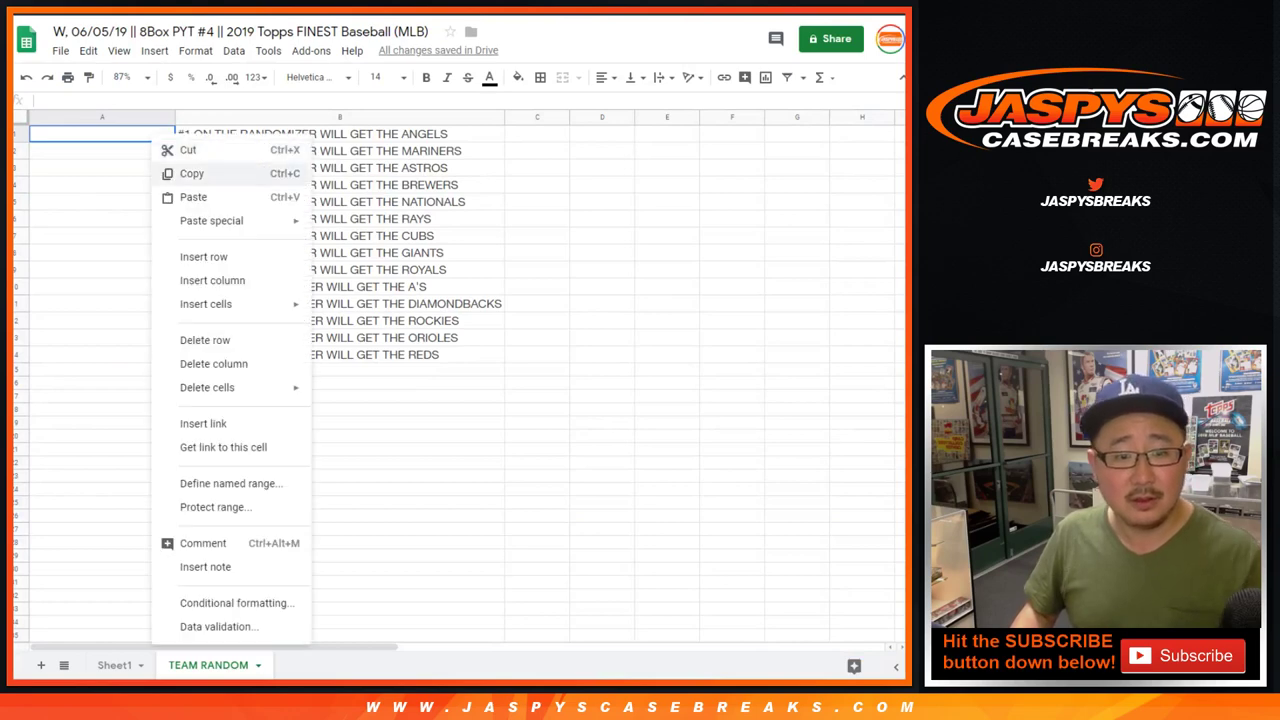
left_click(200, 196)
key("ctrl+shift+Tab")
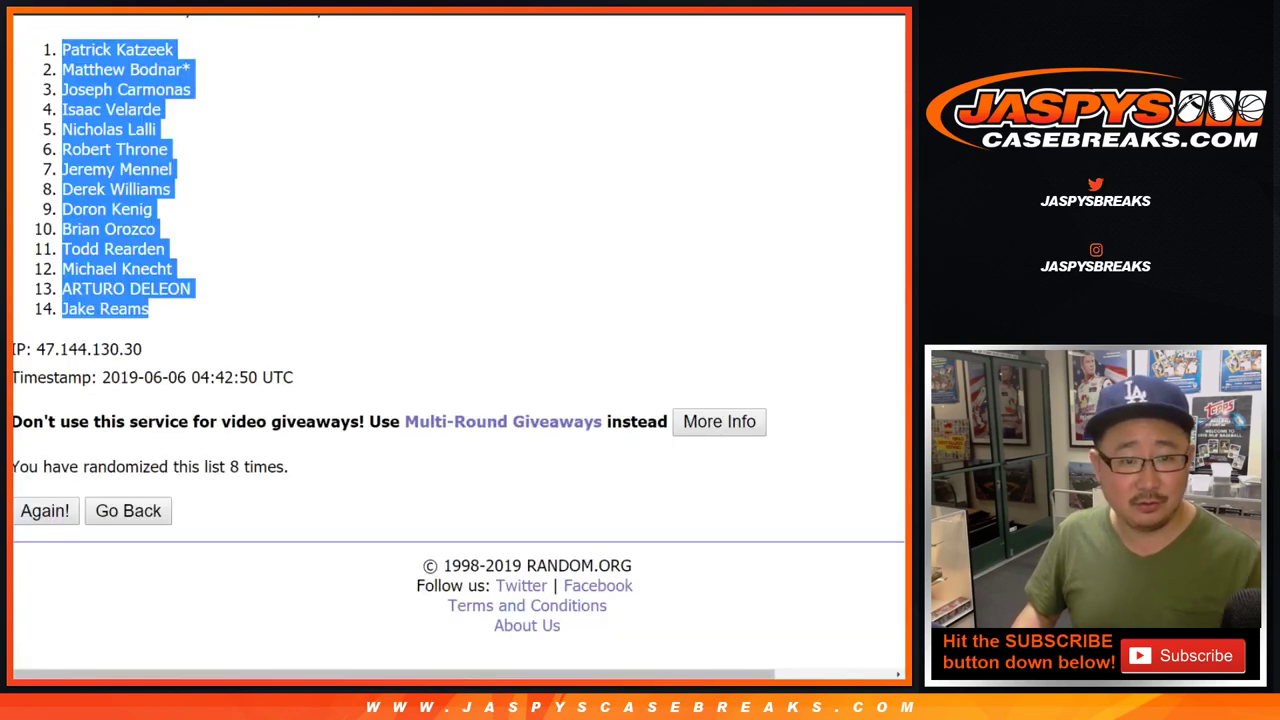
key("ctrl+Tab")
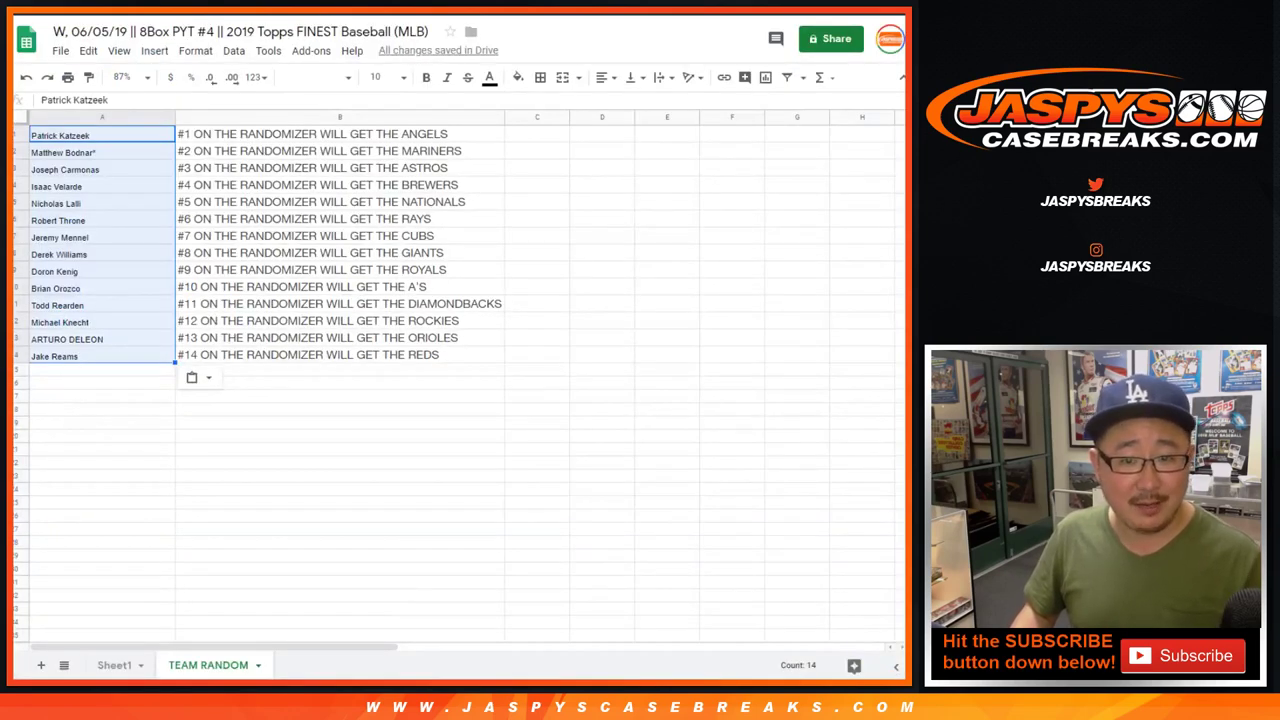
Format the pasted names in column A with the Helvetica font at size 14
left_click(320, 77)
left_click(340, 140)
left_click(403, 77)
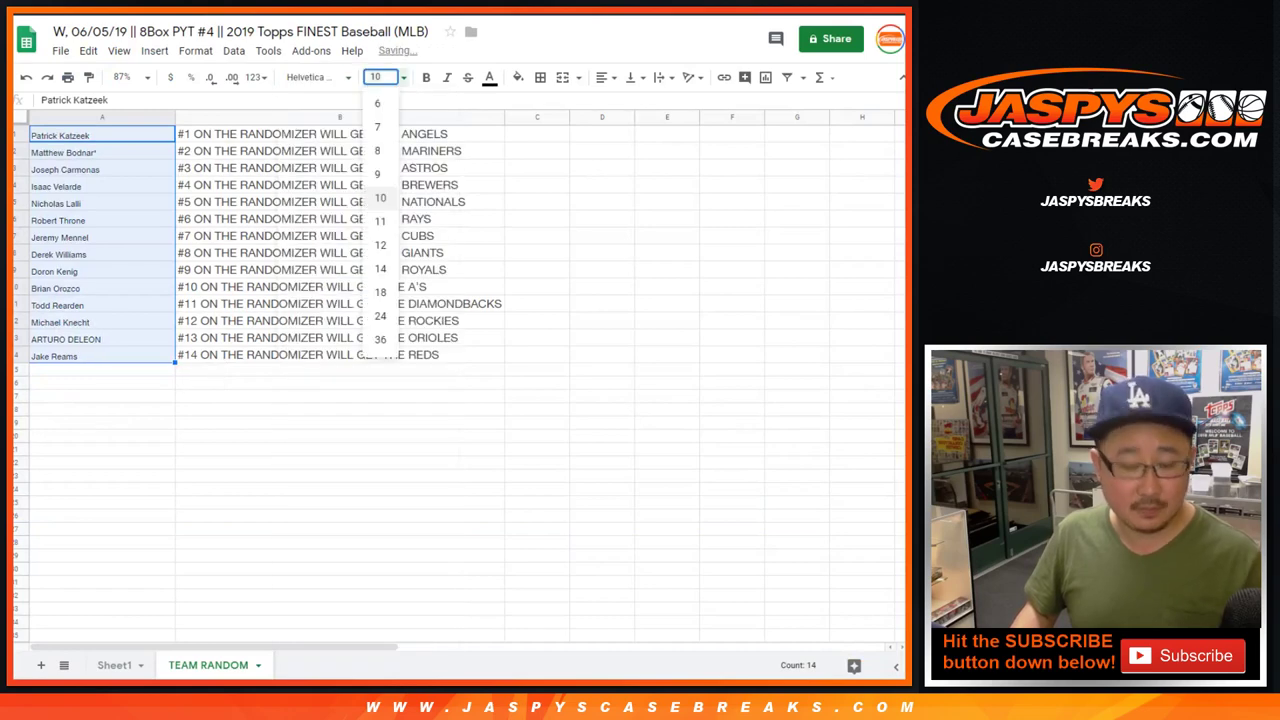
type("14")
key("Return")
Copy the #1 participant's name into Sheet1 beside LOS ANGELES ANGELS and append ^ to it
left_click(102, 135)
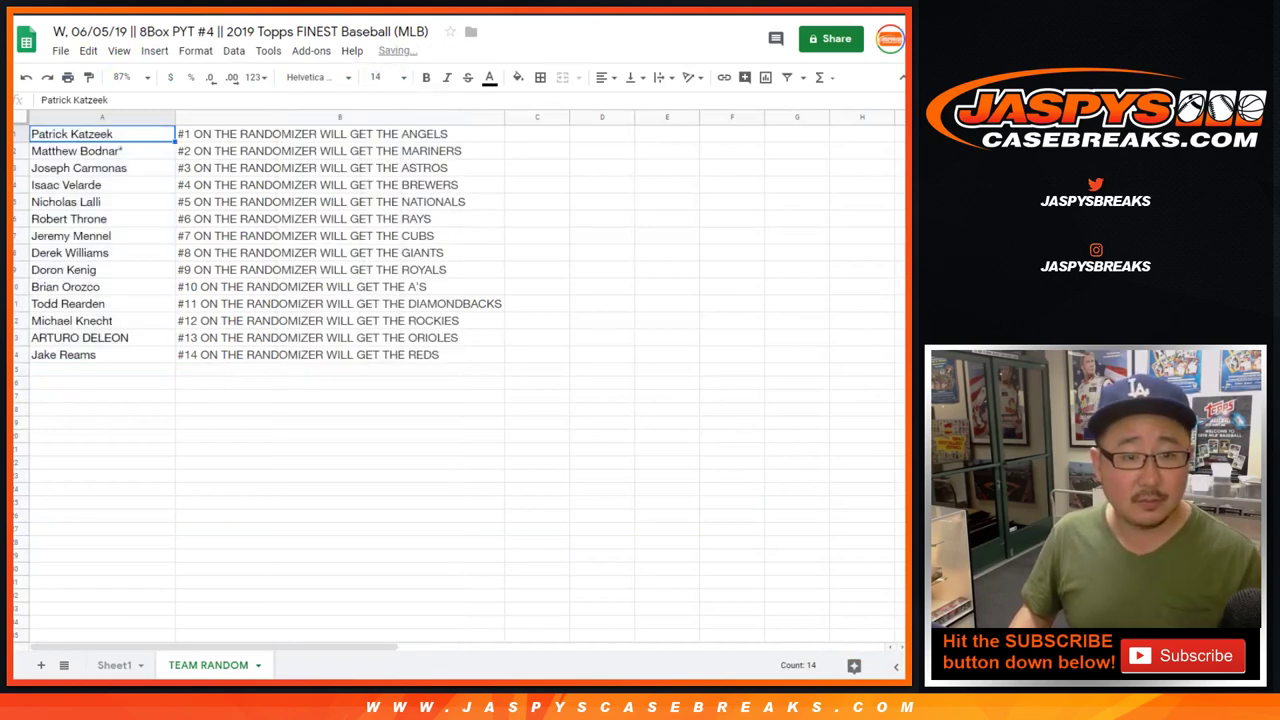
key("ctrl+c")
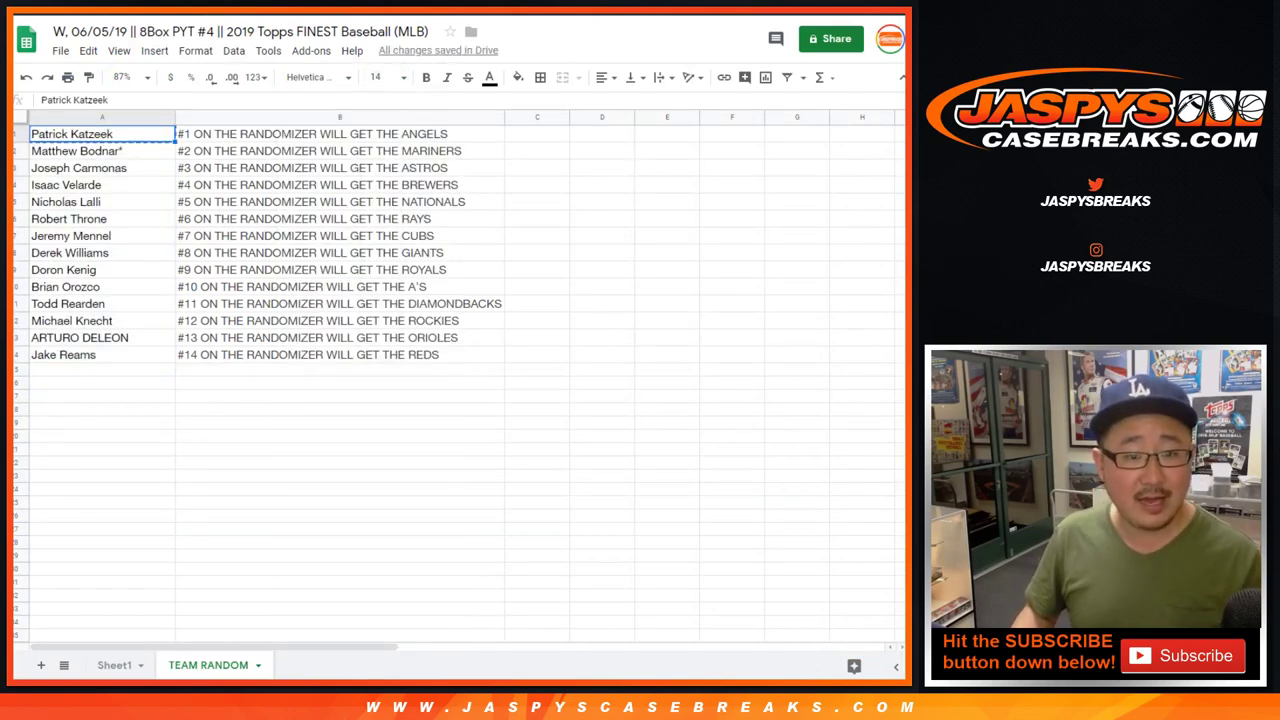
left_click(114, 665)
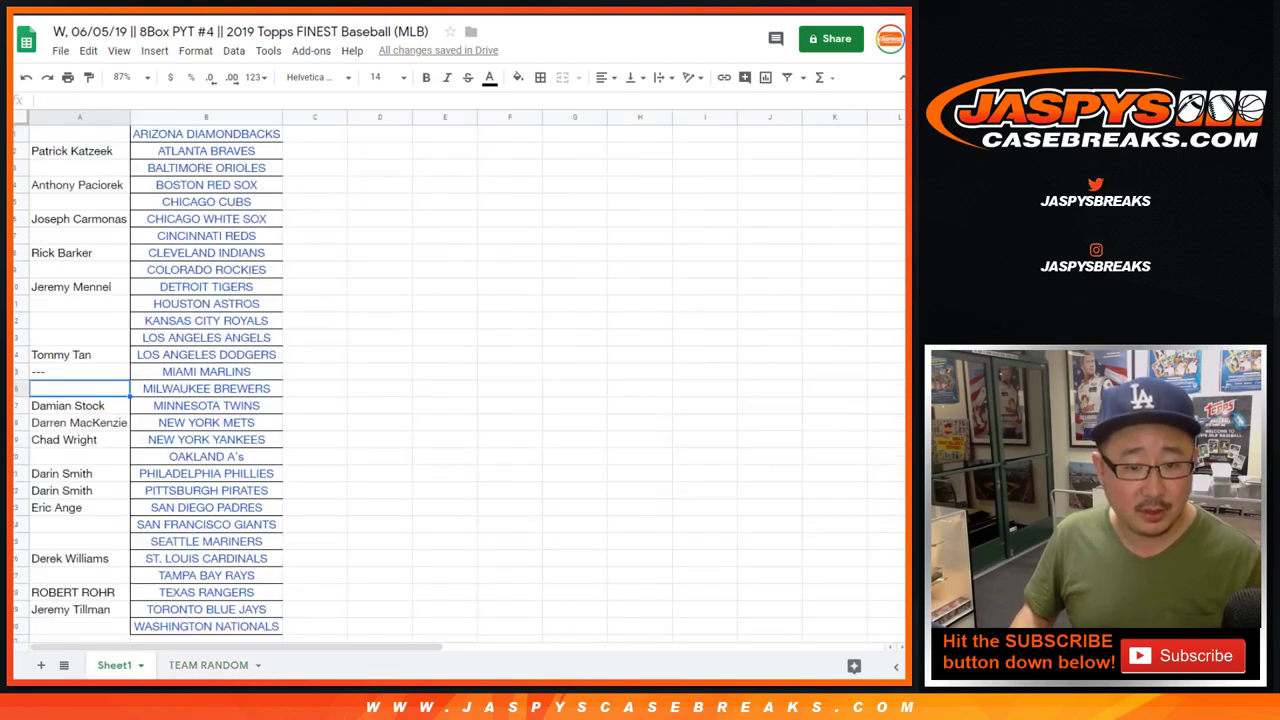
left_click(80, 338)
key("ctrl+v")
key("Return")
type("^")
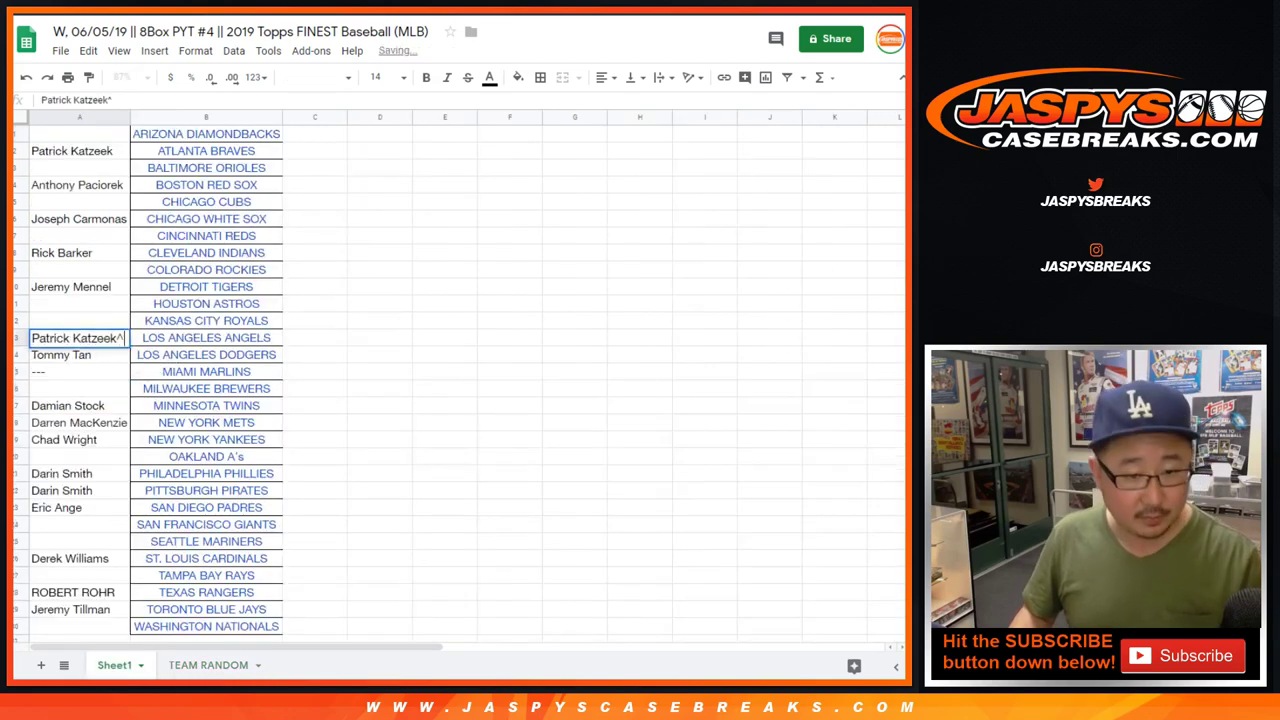
Copy the #2 participant's name from TEAM RANDOM into Sheet1 beside SEATTLE MARINERS and append ^ to it
key("ctrl+shift+Page_Down")
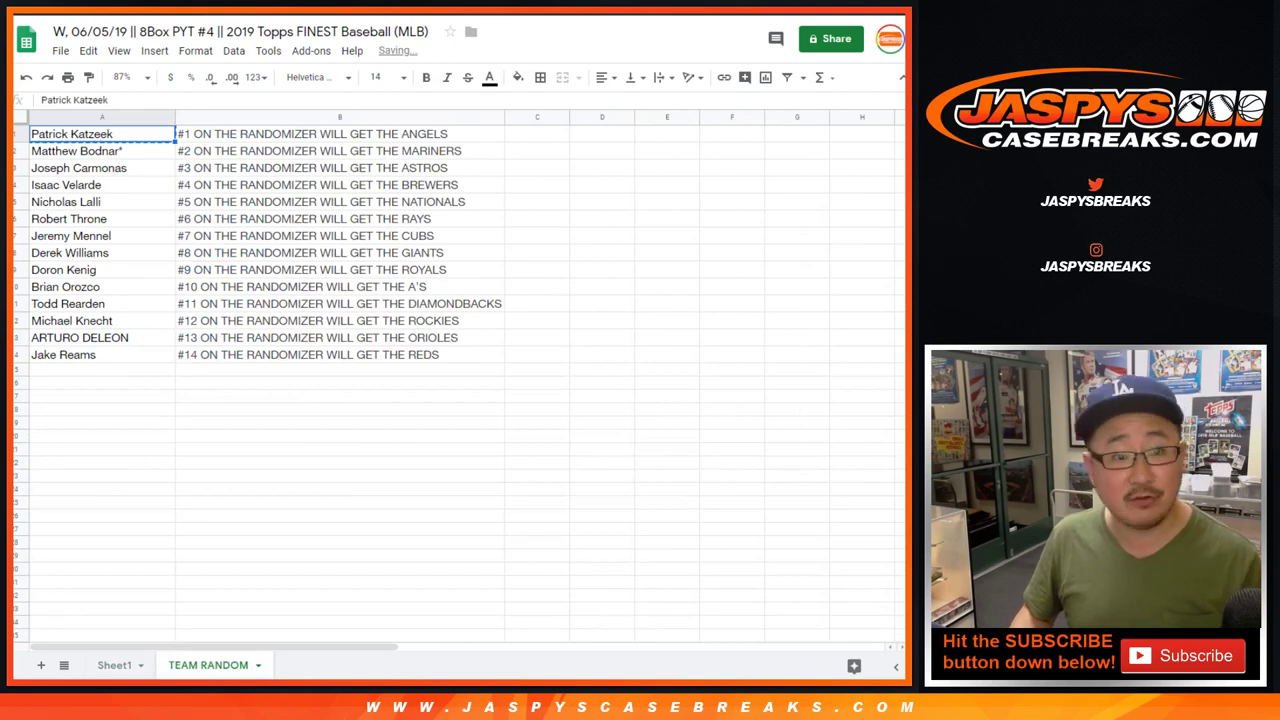
left_click(102, 151)
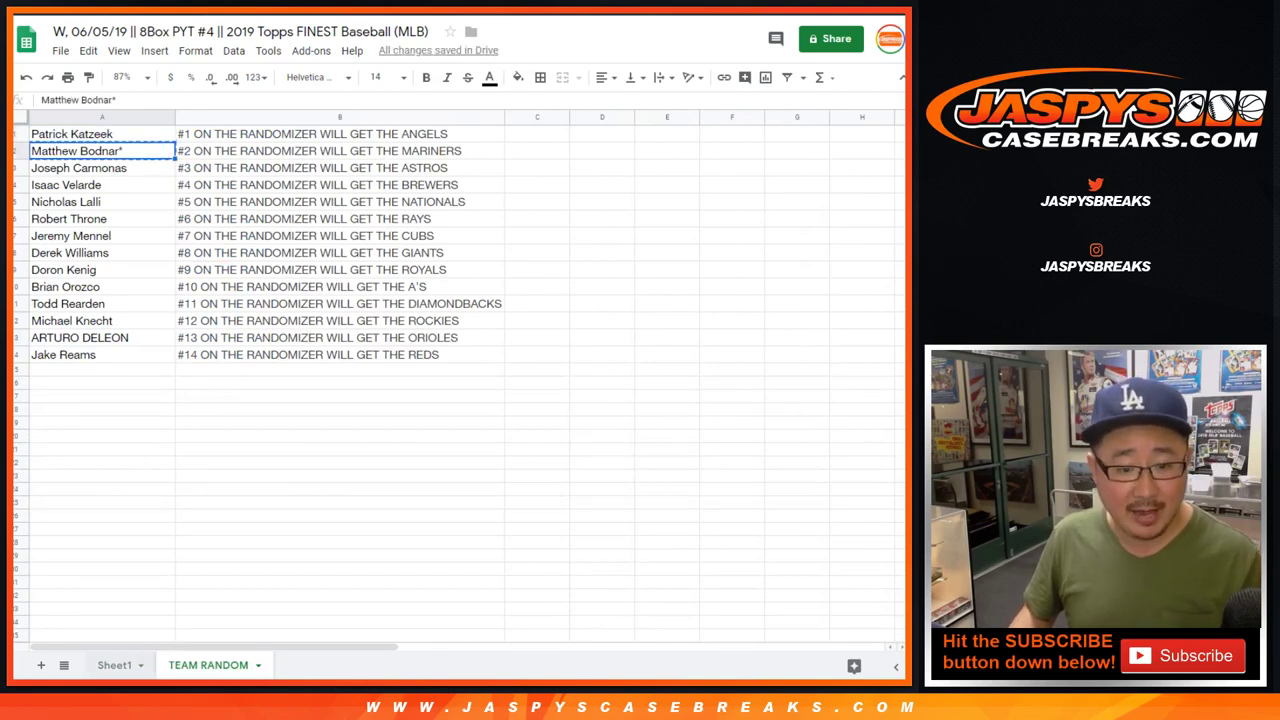
key("ctrl+shift+Page_Up")
left_click(80, 541)
key("ctrl+v")
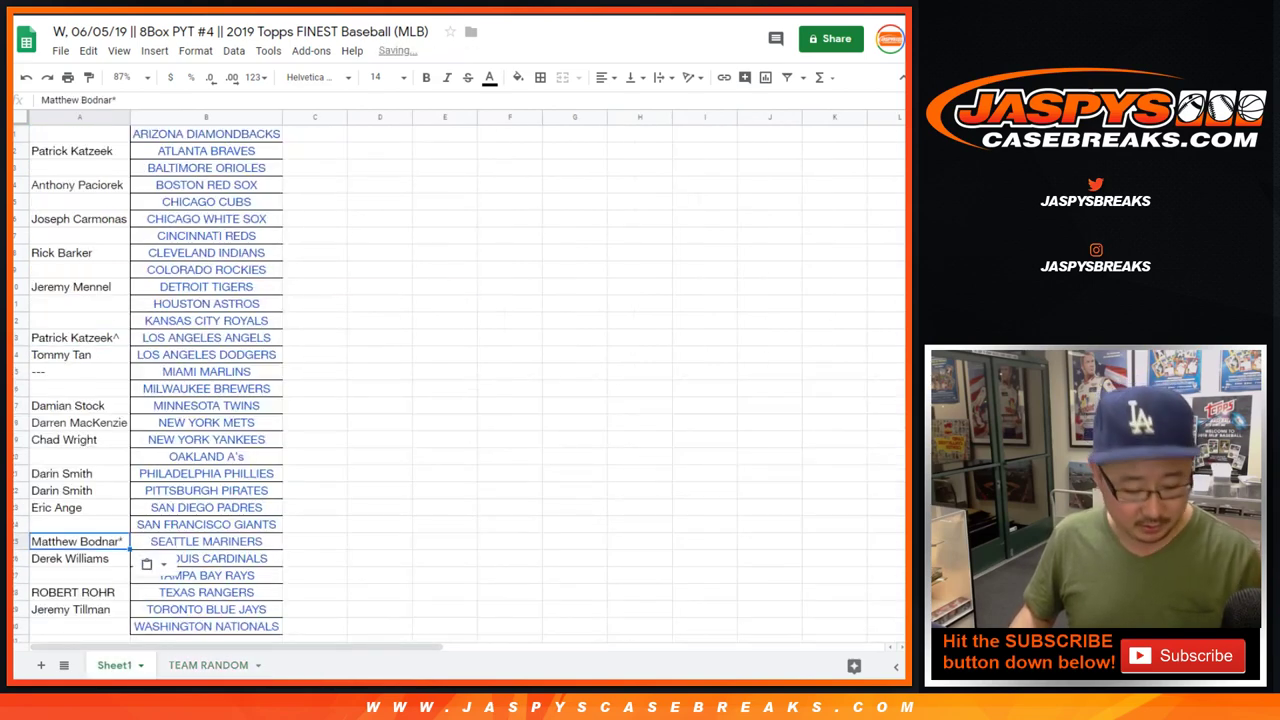
key("F2")
type("^")
key("Return")
Copy the #3 participant's name from TEAM RANDOM into Sheet1 beside HOUSTON ASTROS and append ^ to it
key("ctrl+shift+Page_Down")
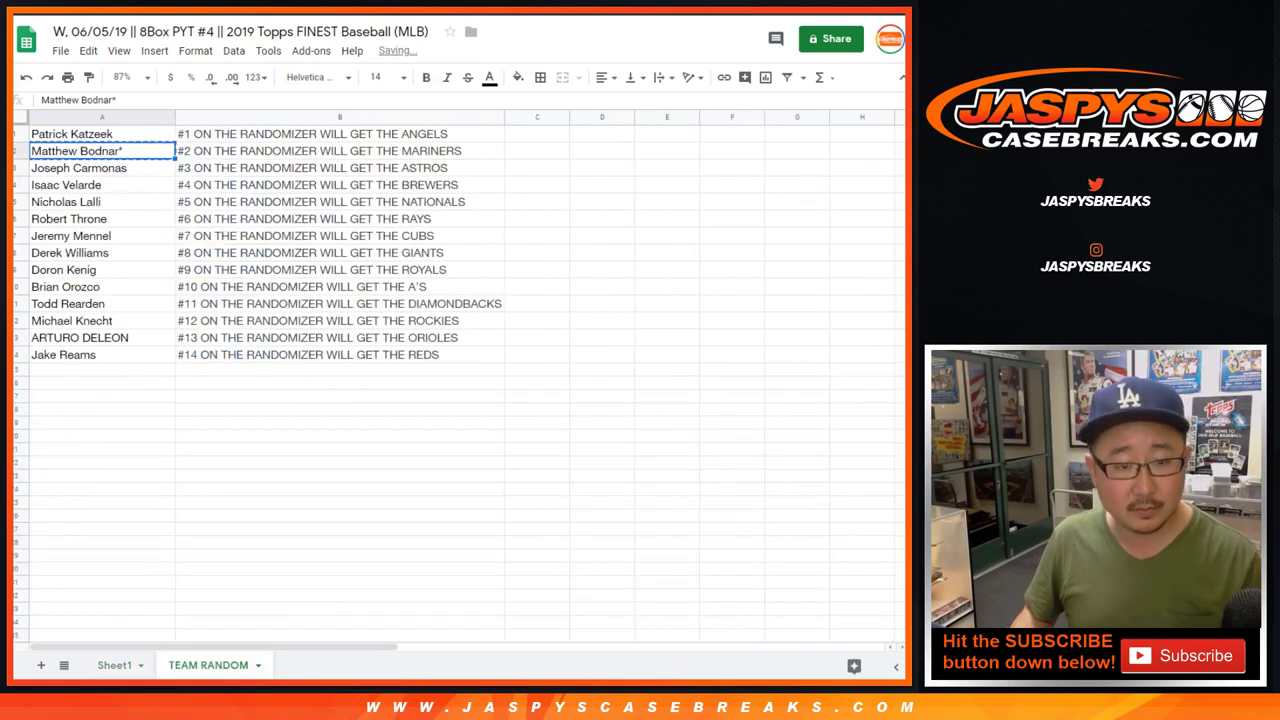
left_click(102, 168)
key("ctrl+c")
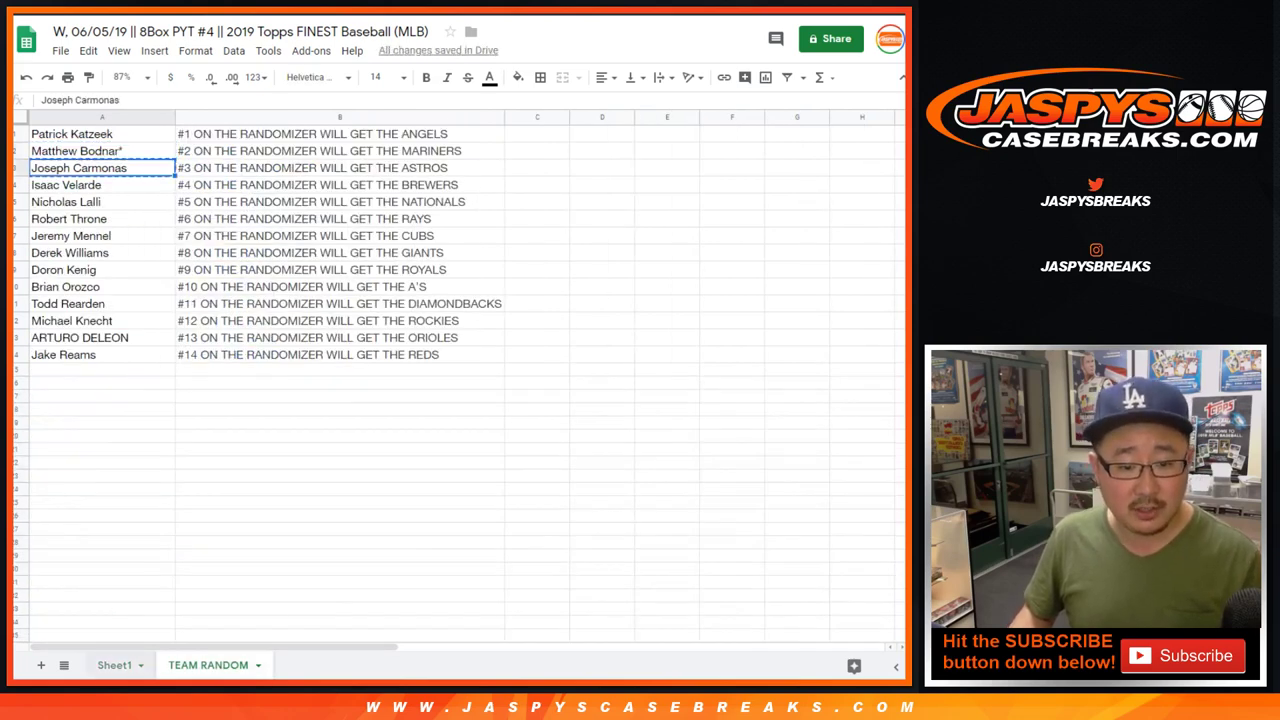
key("ctrl+shift+Page_Up")
left_click(80, 304)
key("ctrl+v")
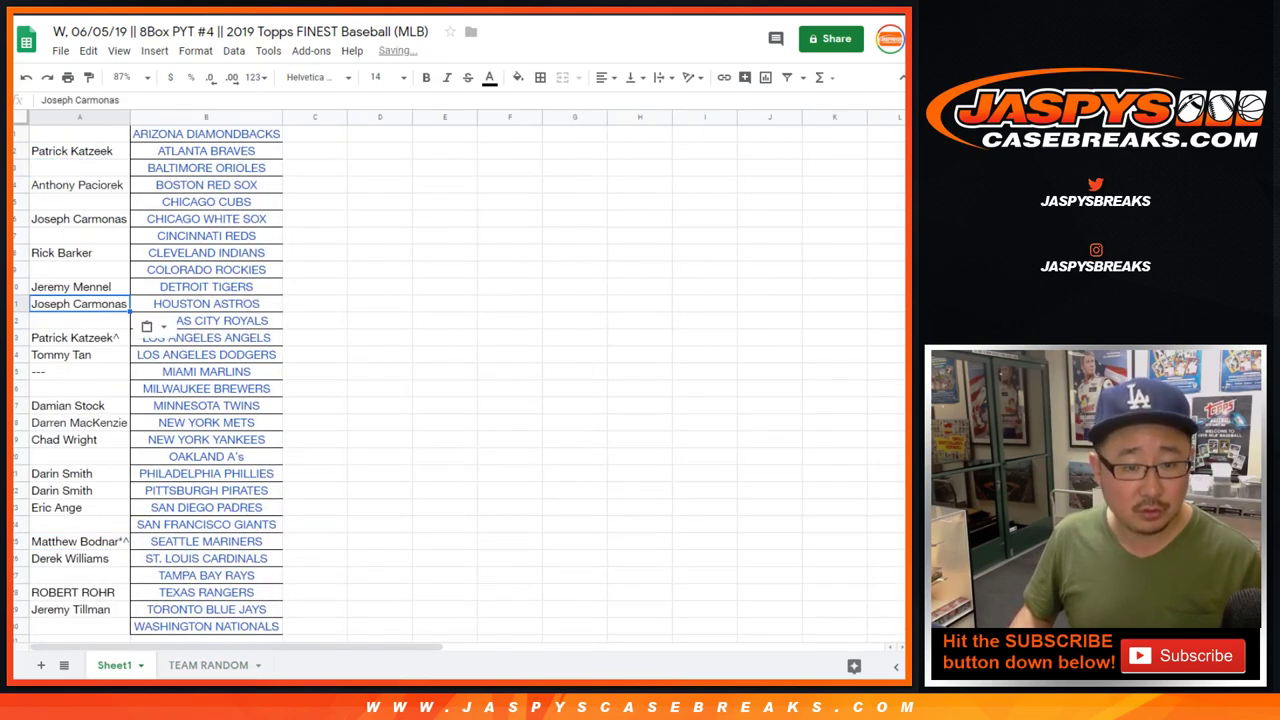
key("F2")
type("^")
key("Return")
Copy the #4 participant's name from TEAM RANDOM into Sheet1 beside MILWAUKEE BREWERS and append ^ to it
key("ctrl+shift+Page_Down")
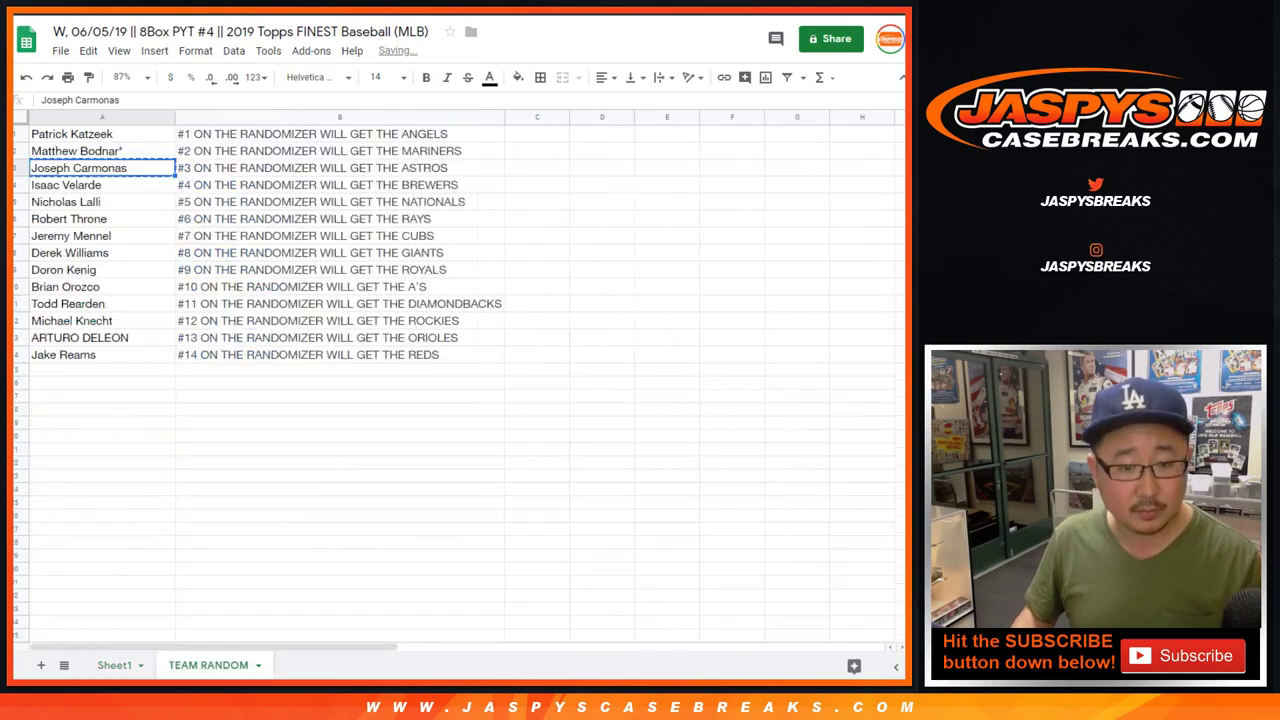
left_click(102, 185)
key("ctrl+c")
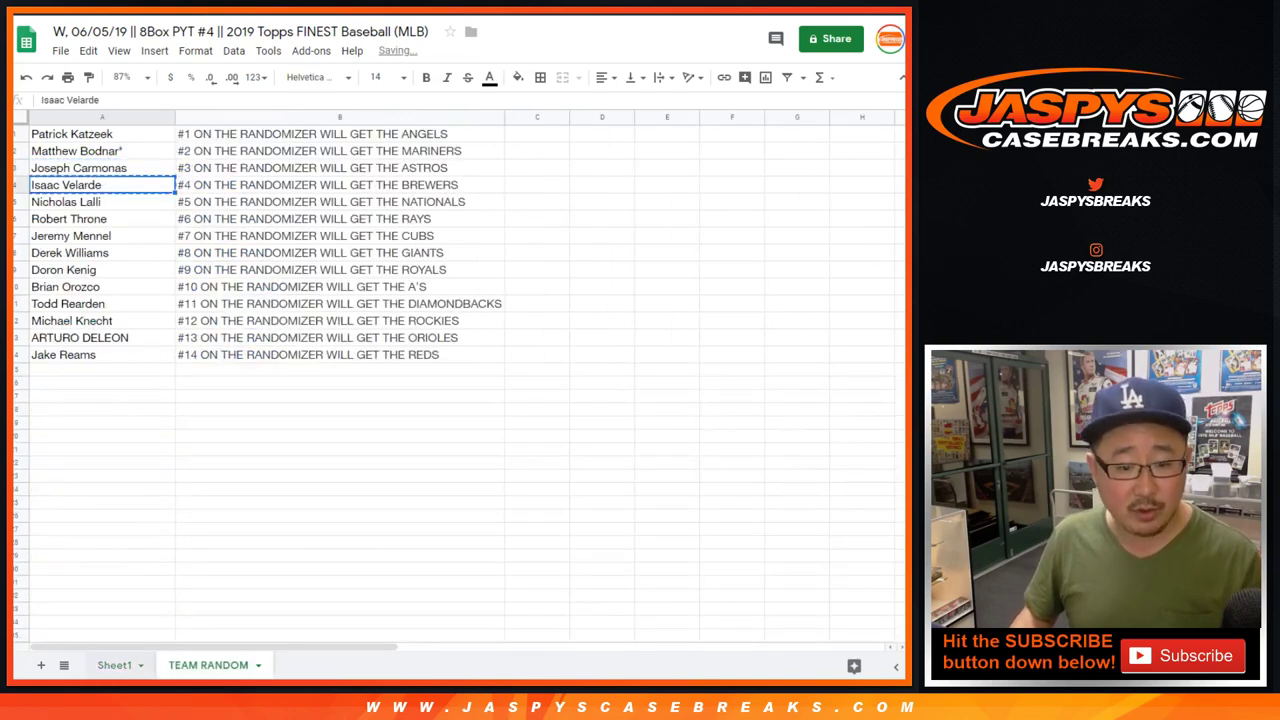
key("ctrl+shift+Page_Up")
left_click(79, 389)
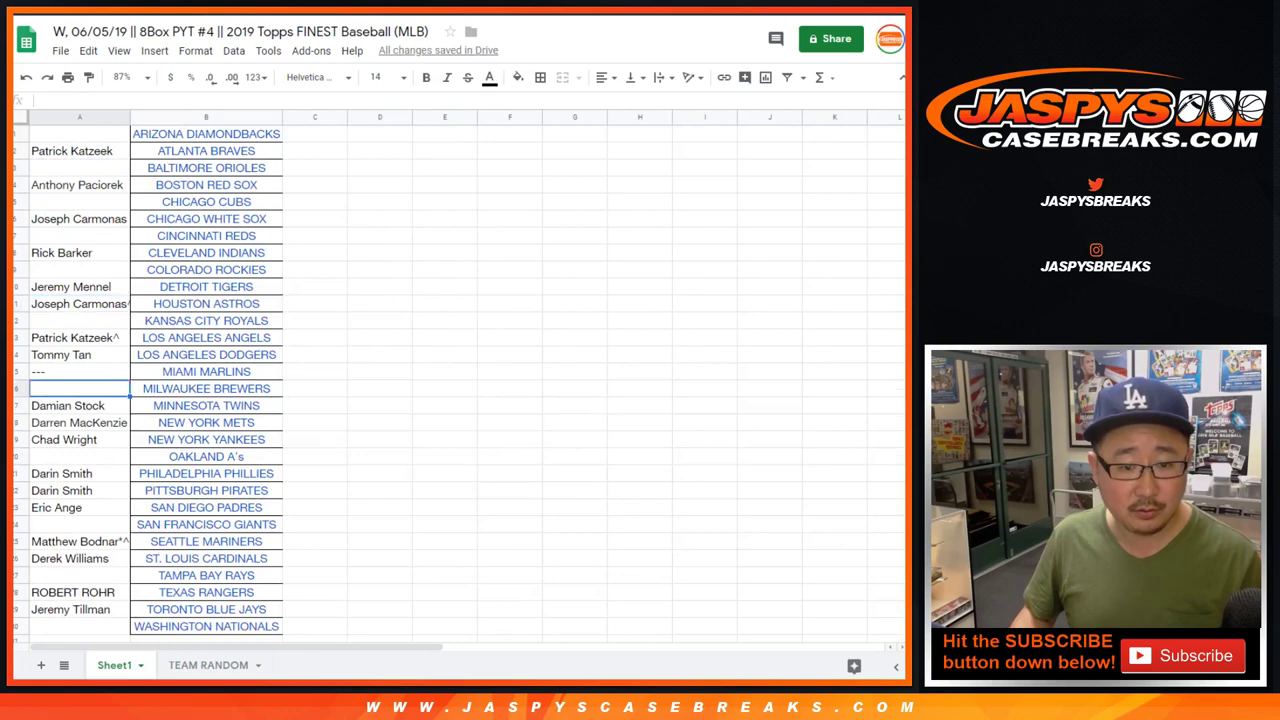
key("ctrl+v")
double_click(79, 389)
type("^")
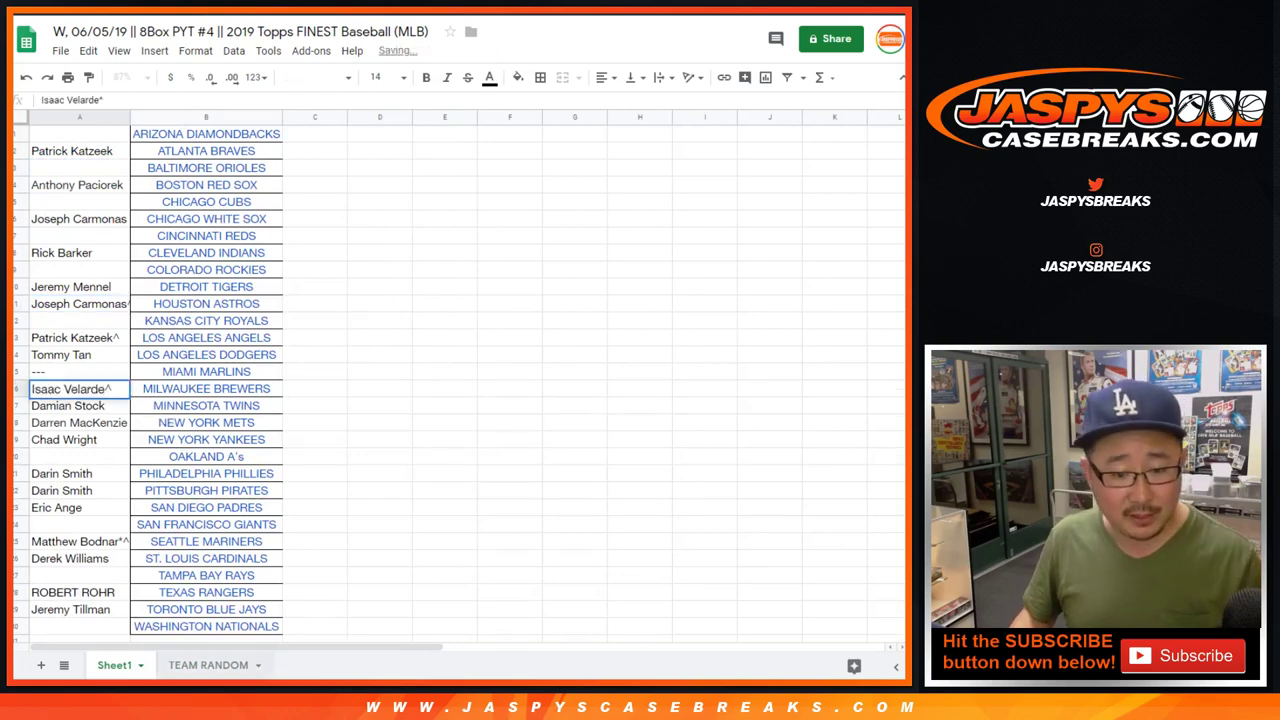
key("Return")
Copy the #5 participant's name from TEAM RANDOM into Sheet1 beside WASHINGTON NATIONALS and append ^ to it
key("ctrl+shift+Page_Down")
key("Down")
key("ctrl+c")
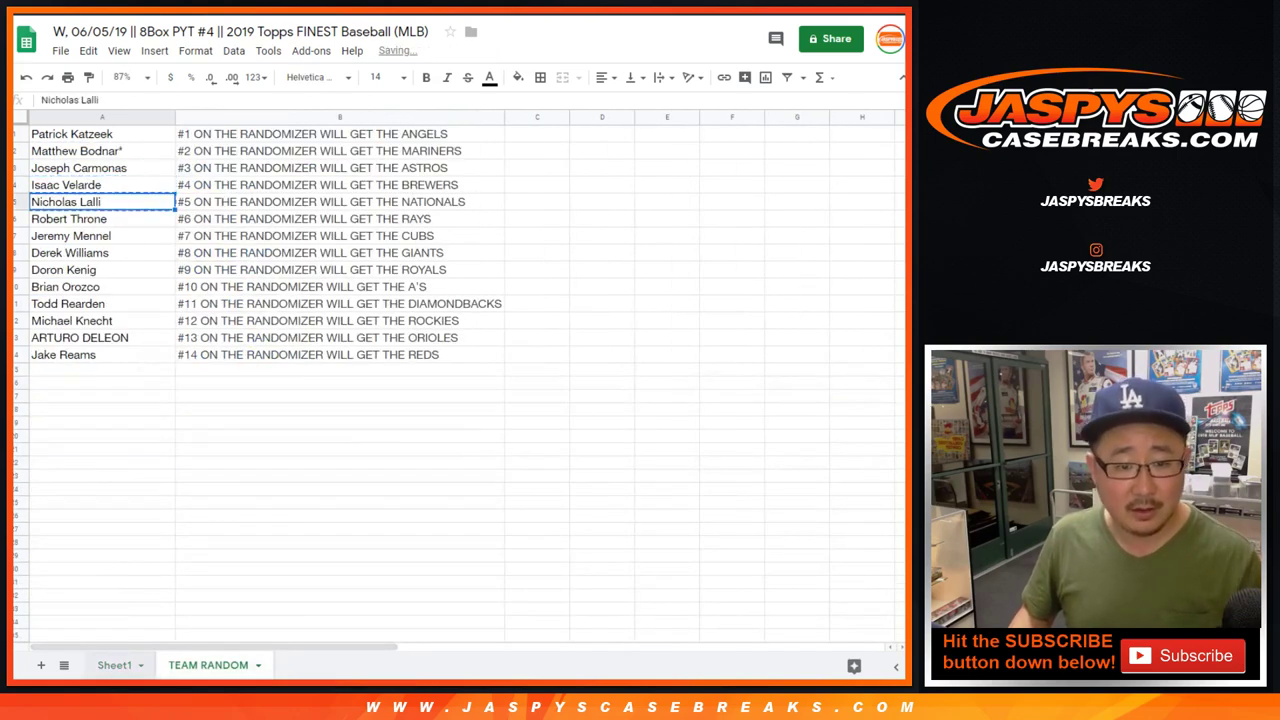
key("ctrl+shift+Page_Up")
left_click(79, 626)
key("ctrl+v")
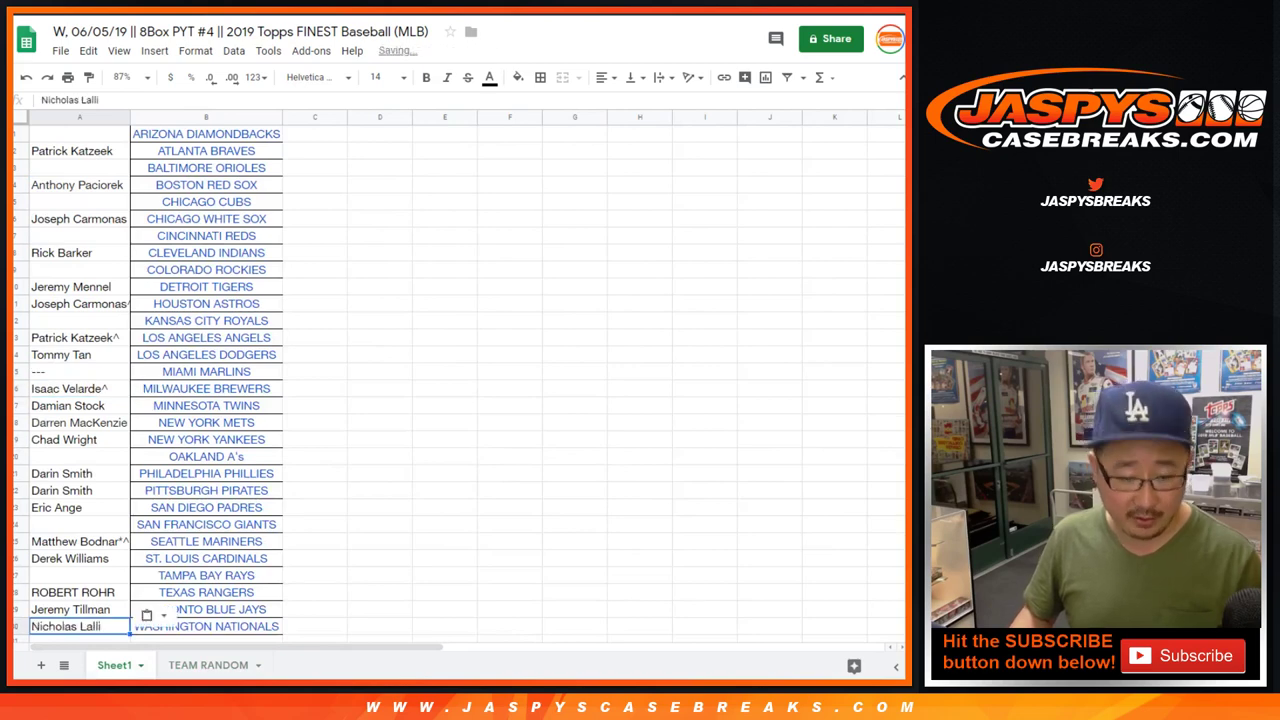
key("F2")
type("^")
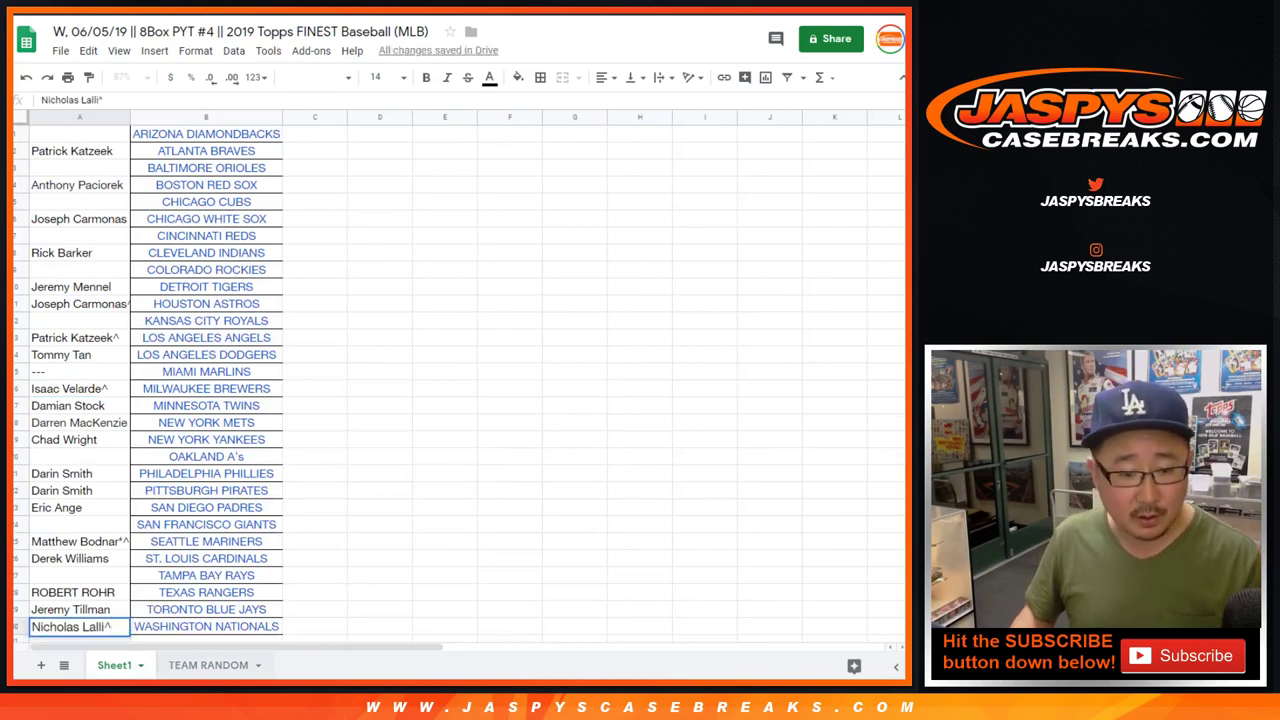
key("Return")
Copy the #6 participant's name from TEAM RANDOM into Sheet1 beside TAMPA BAY RAYS and append ^ to it
key("ctrl+shift+Page_Down")
key("Down")
key("ctrl+c")
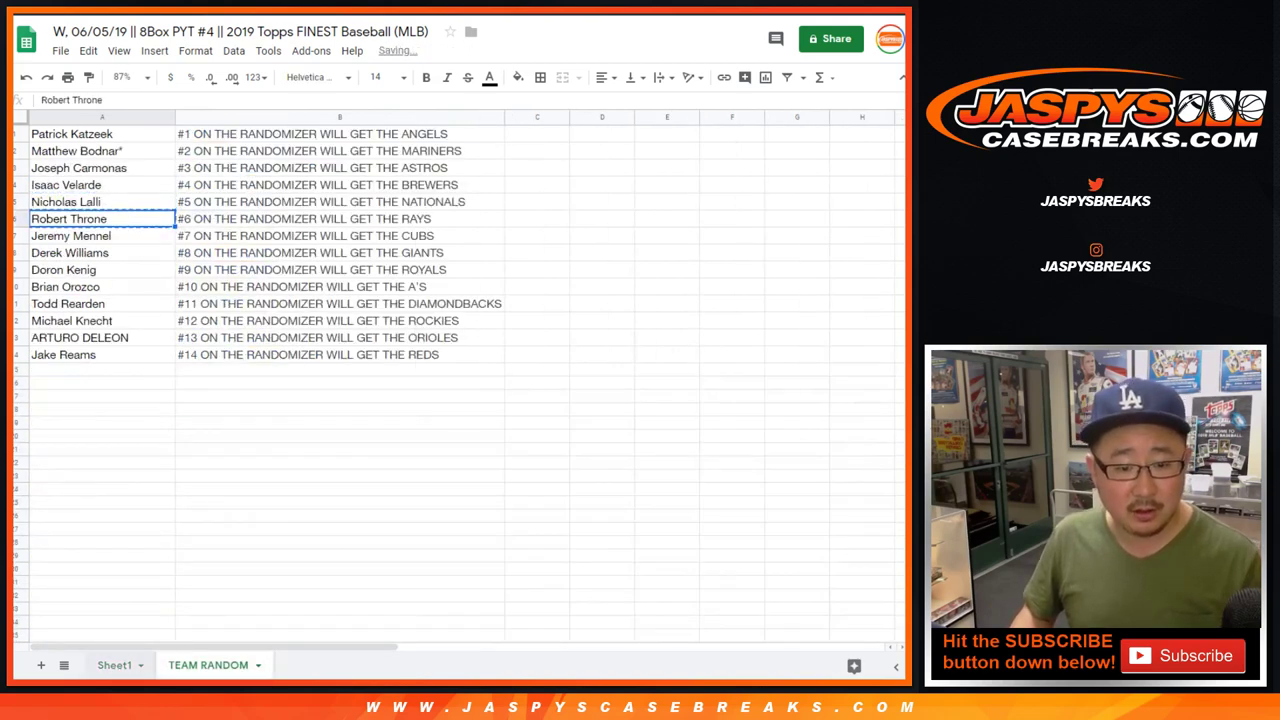
key("ctrl+shift+Page_Up")
key("Up")
key("Up")
key("Up")
key("ctrl+v")
key("F2")
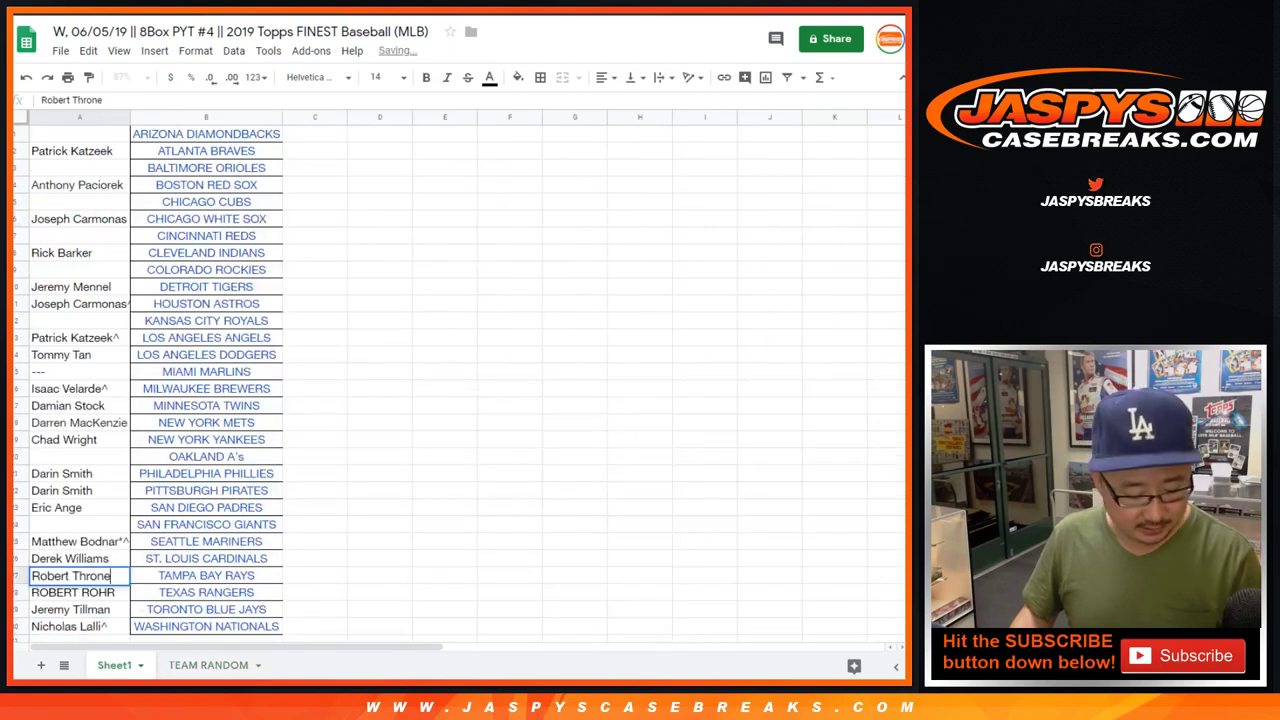
type("^")
key("Return")
Copy the #7 participant's name from TEAM RANDOM into Sheet1 beside CHICAGO CUBS and append ^ to it
key("ctrl+shift+Page_Down")
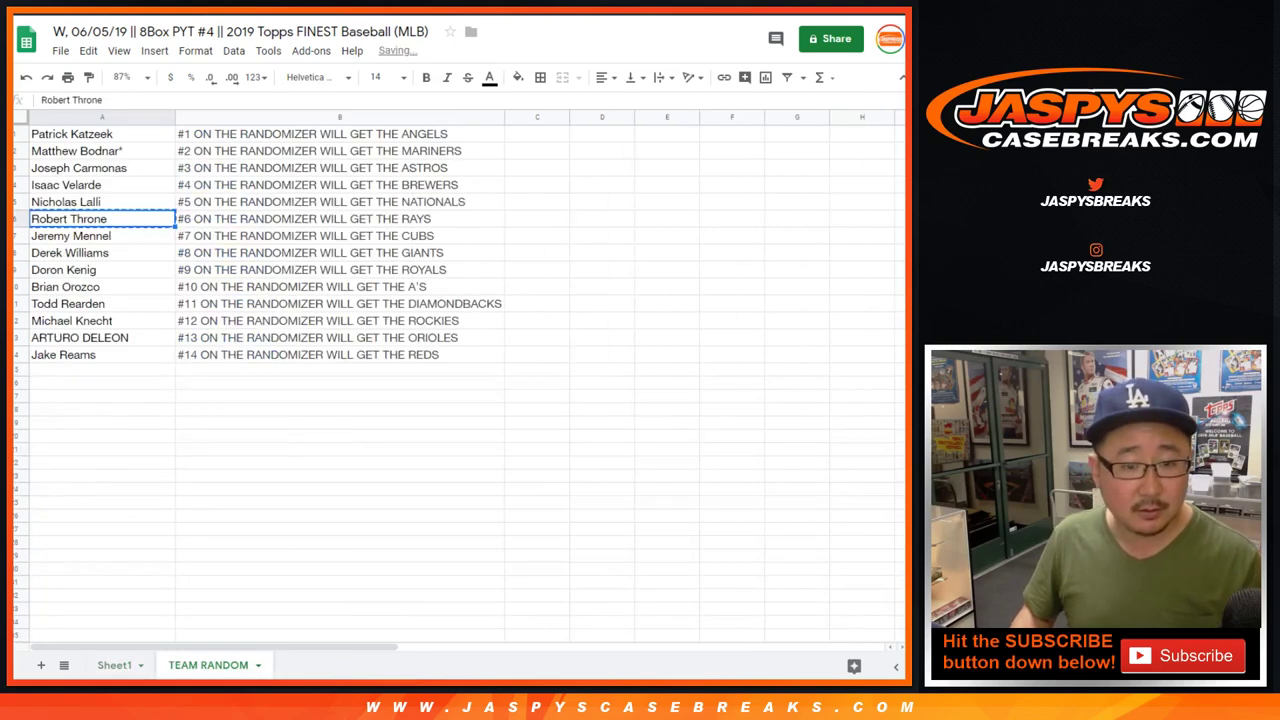
key("Down")
key("ctrl+c")
key("ctrl+shift+Page_Up")
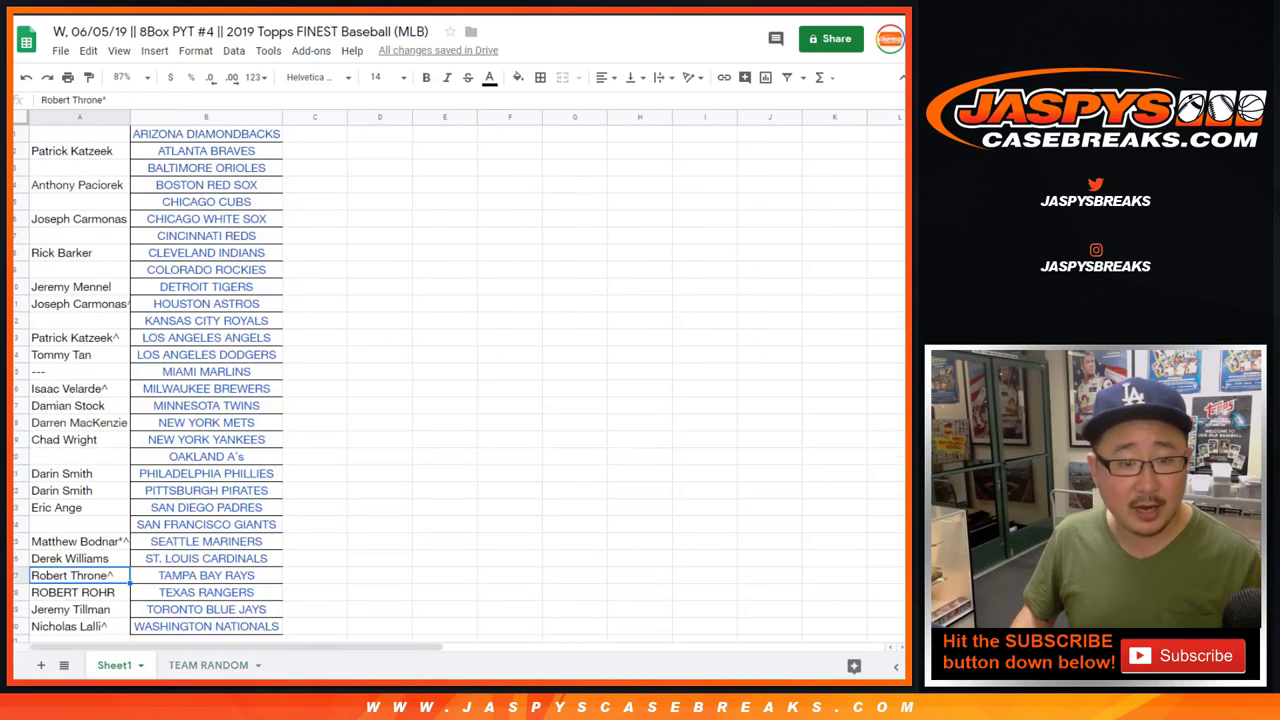
left_click(80, 202)
key("ctrl+v")
key("F2")
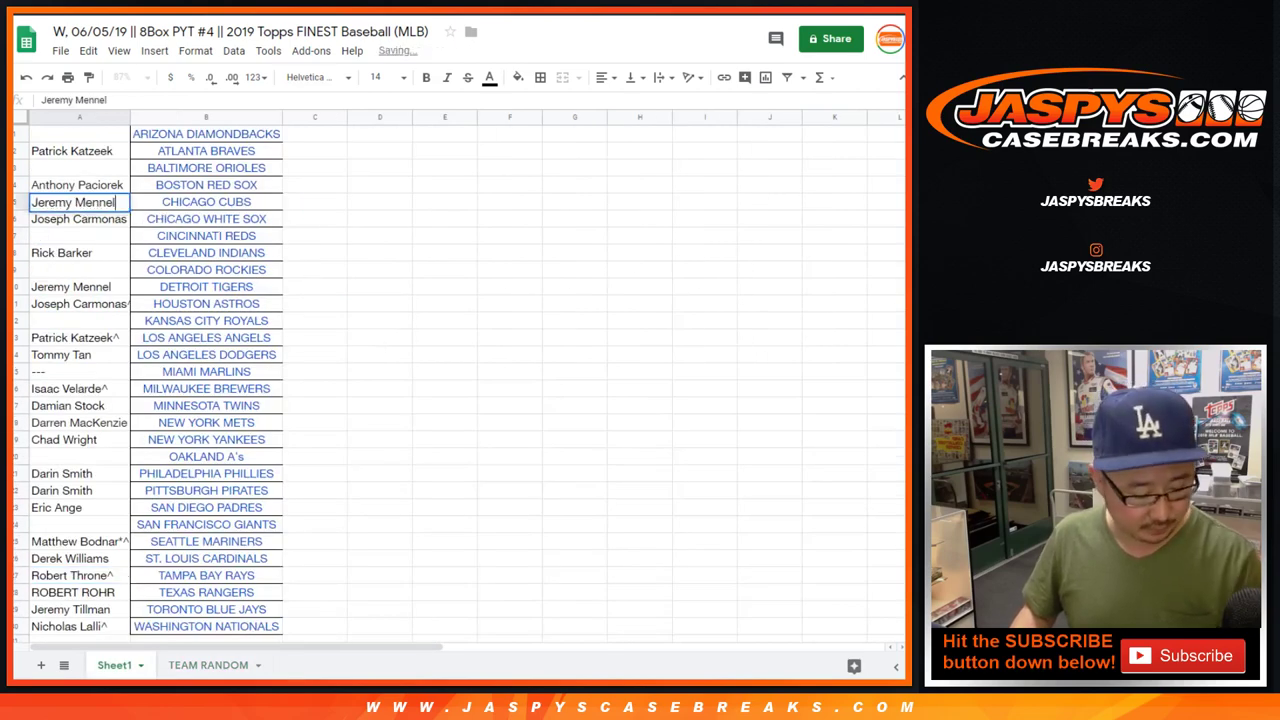
type("^")
Copy the #8 participant's name from TEAM RANDOM into Sheet1 beside SAN FRANCISCO GIANTS and append ^ to it
key("ctrl+shift+Page_Down")
key("Down")
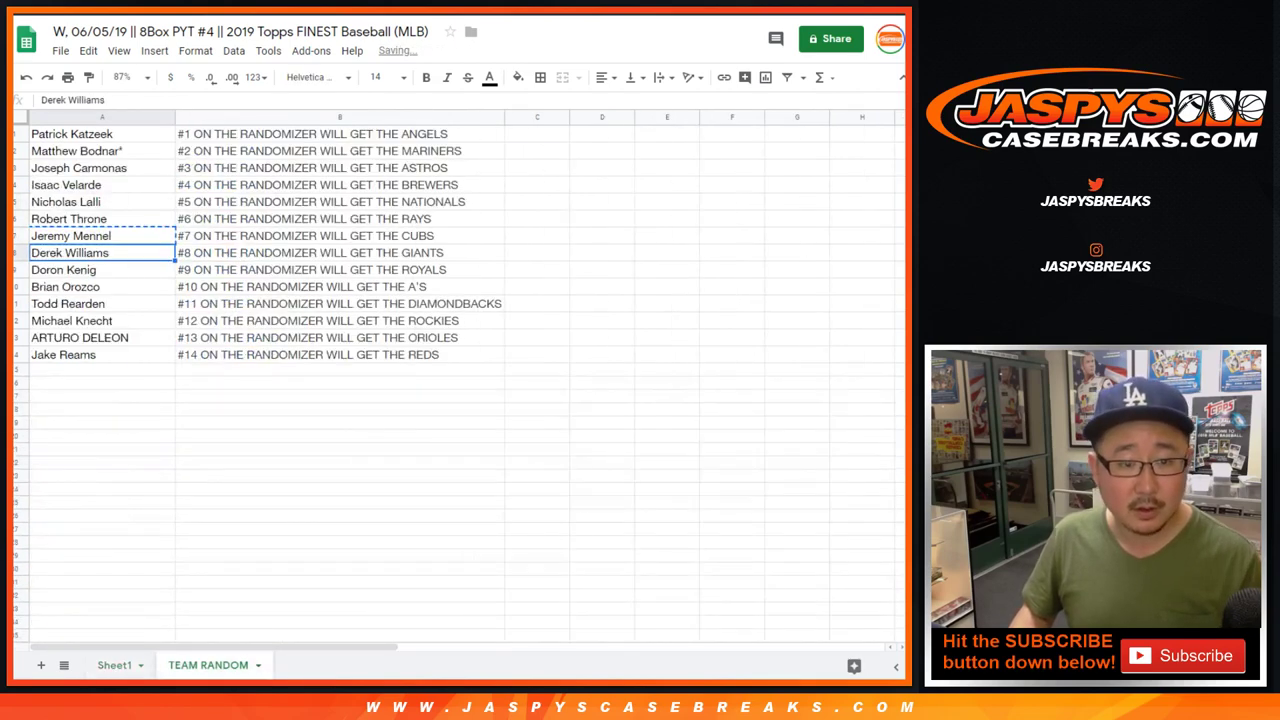
key("ctrl+c")
key("ctrl+shift+Page_Up")
left_click(80, 525)
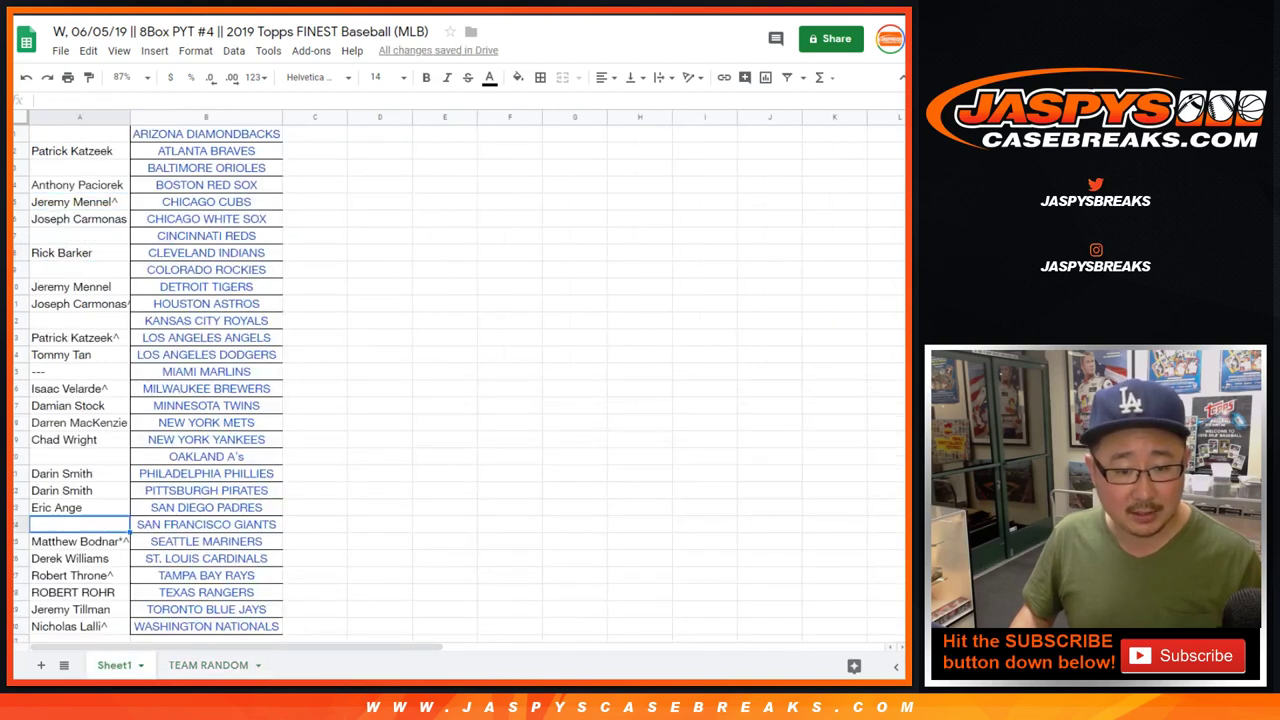
key("ctrl+v")
key("F2")
type("^")
Copy the #9 participant's name from TEAM RANDOM into Sheet1 beside KANSAS CITY ROYALS and append ^ to it
key("ctrl+shift+Page_Down")
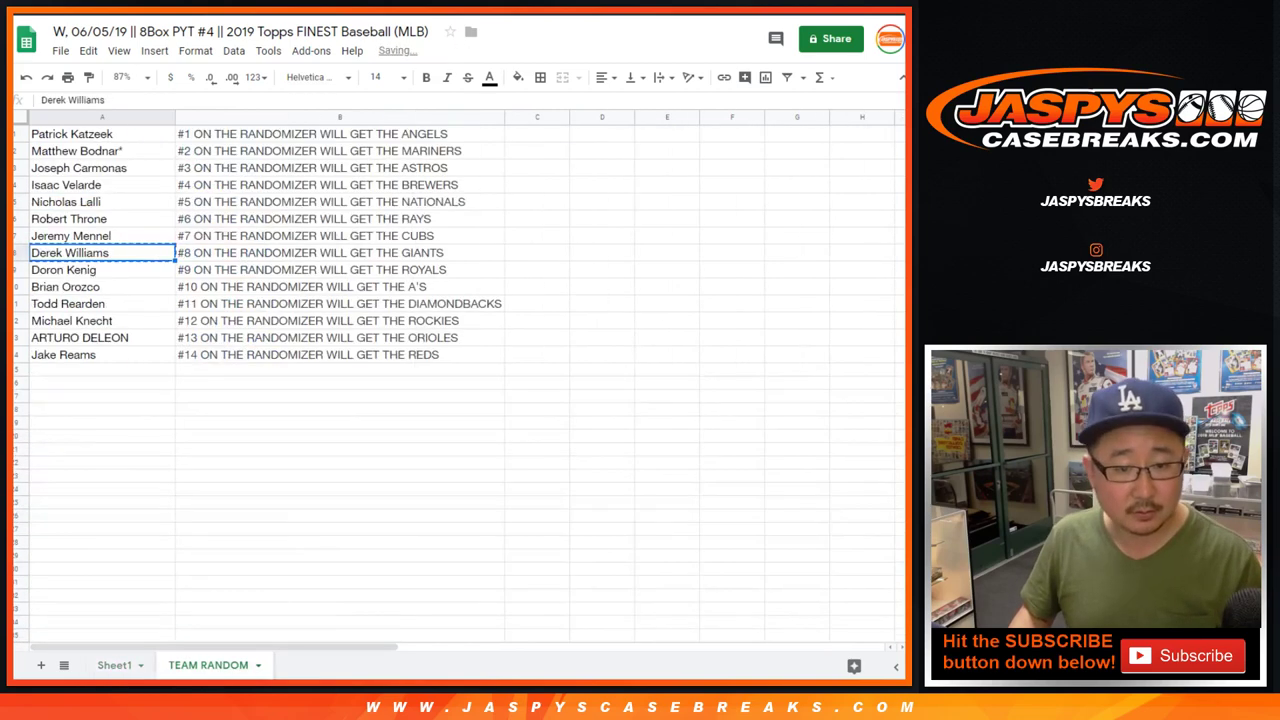
key("Down")
key("ctrl+c")
key("ctrl+shift+Page_Up")
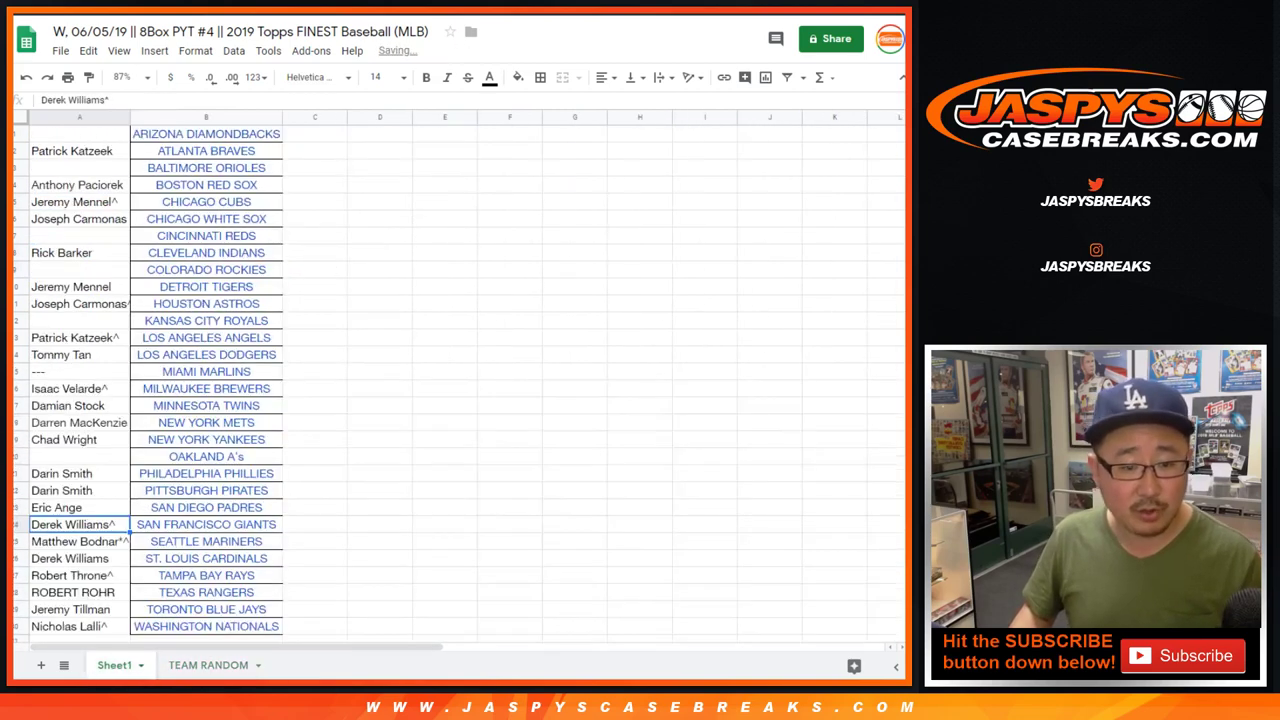
left_click(80, 321)
key("ctrl+v")
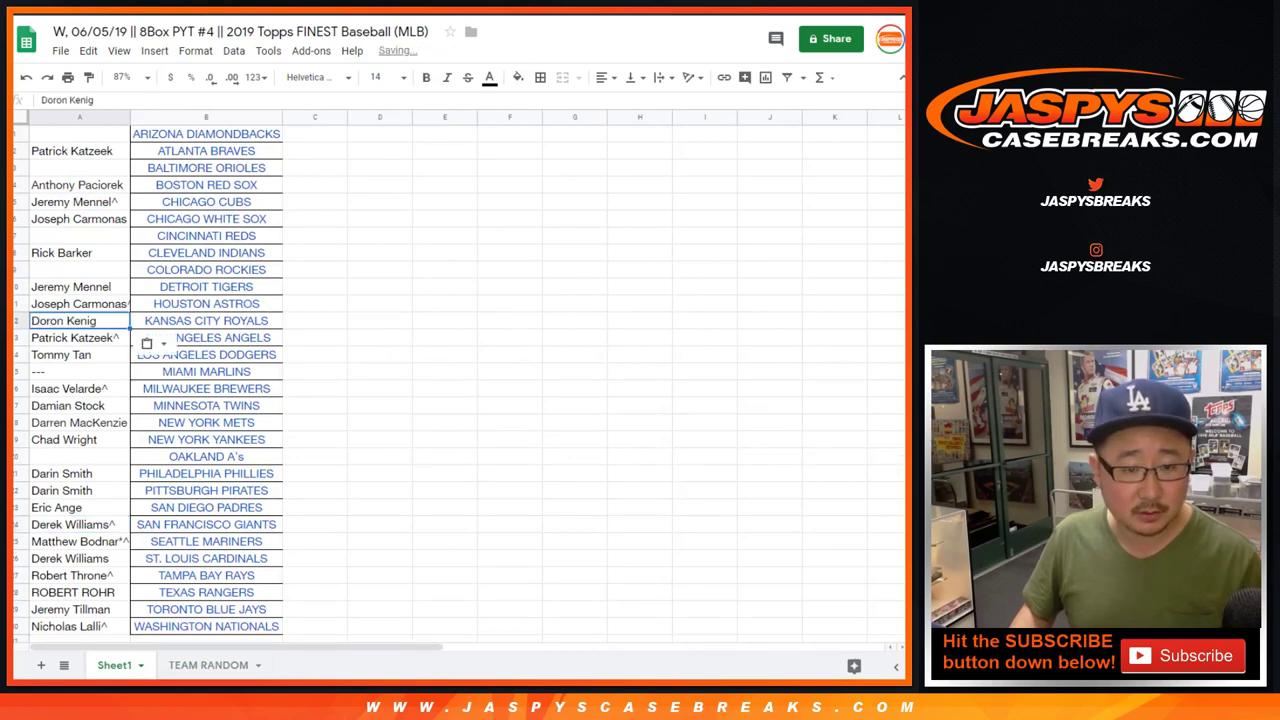
key("F2")
type("^")
Copy the #10 participant's name from TEAM RANDOM into Sheet1 beside OAKLAND A's and append ^ to it
key("ctrl+shift+Page_Down")
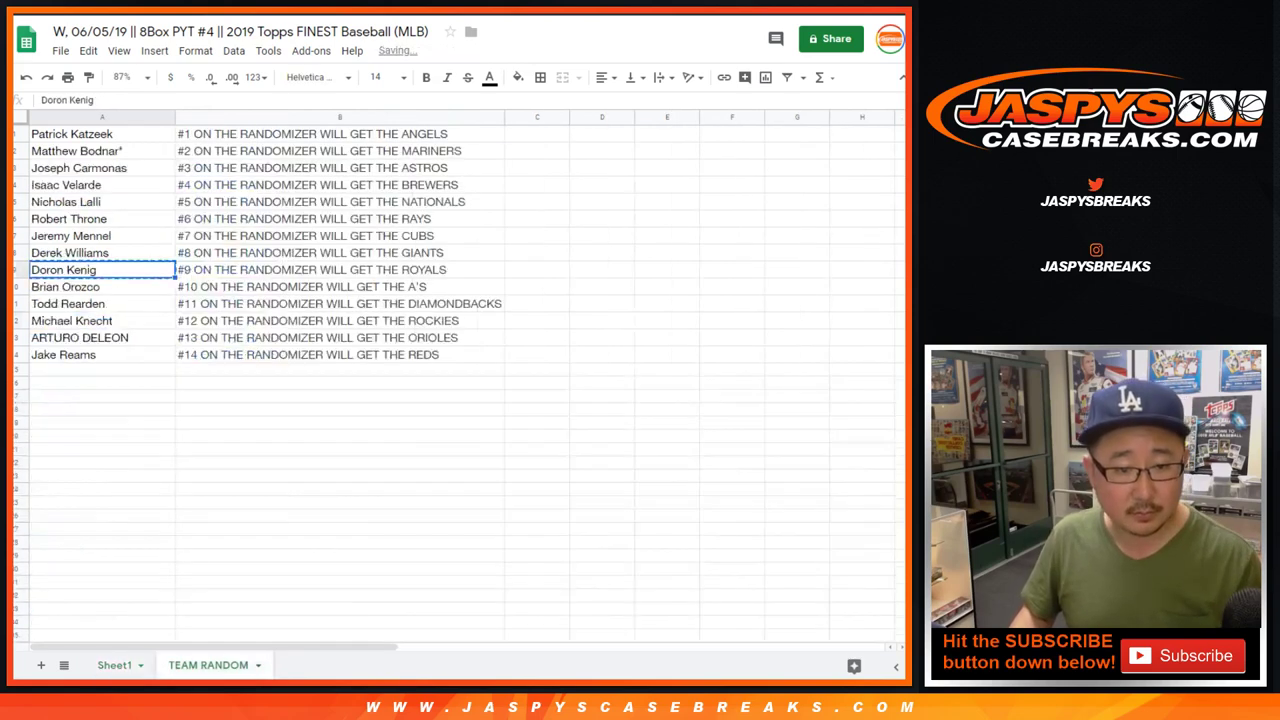
key("Down")
key("ctrl+c")
key("ctrl+shift+Page_Up")
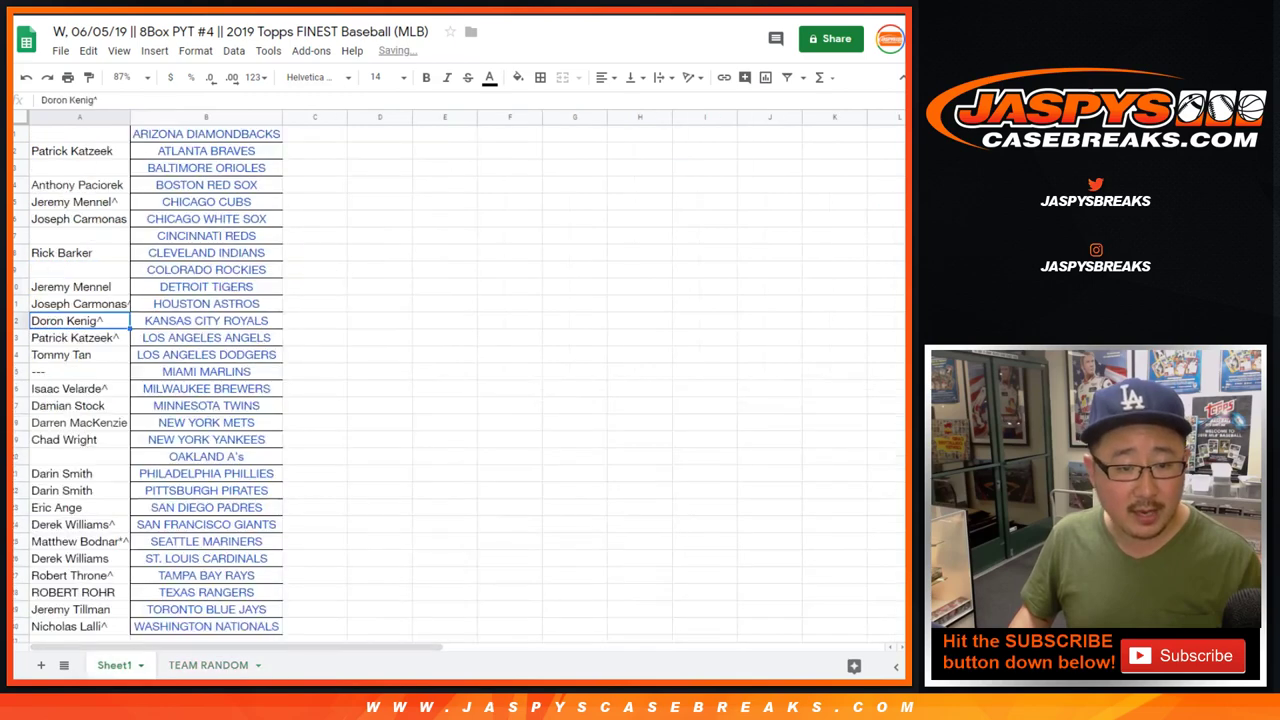
left_click(80, 457)
key("ctrl+v")
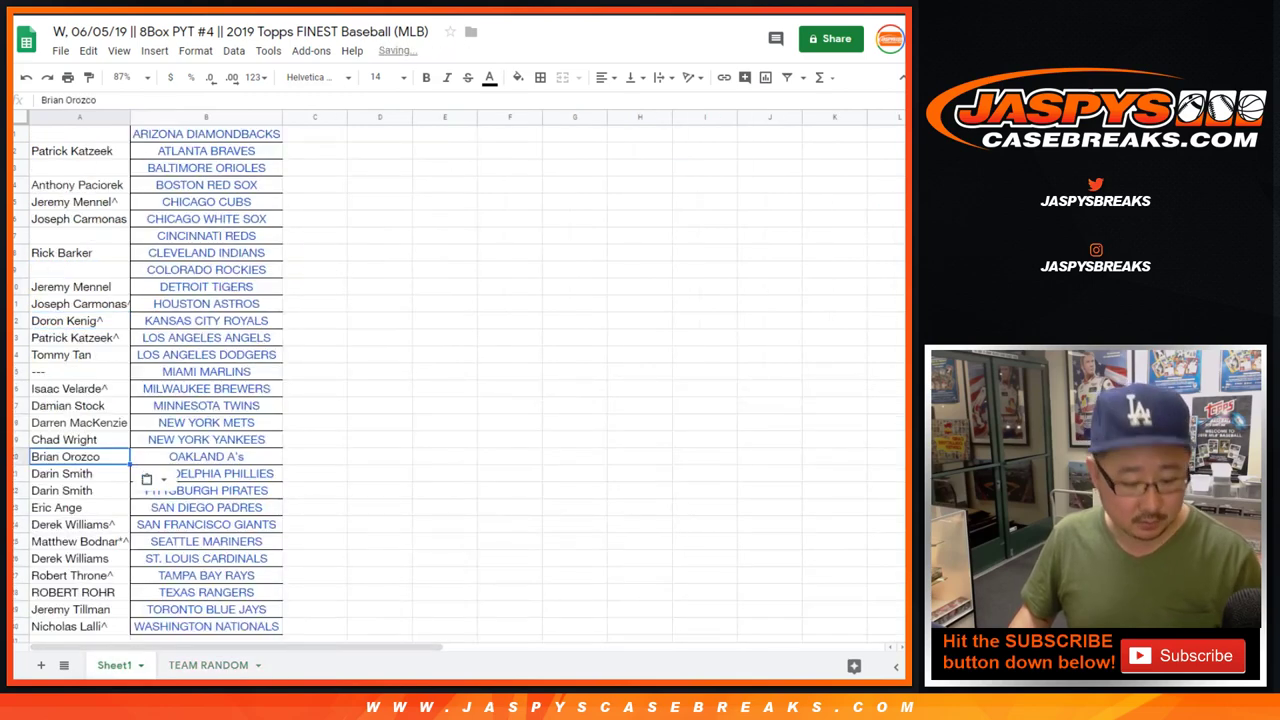
key("F2")
type("^")
Copy the #11 participant's name from TEAM RANDOM into Sheet1 beside ARIZONA DIAMONDBACKS and append ^ to it
key("ctrl+shift+Page_Down")
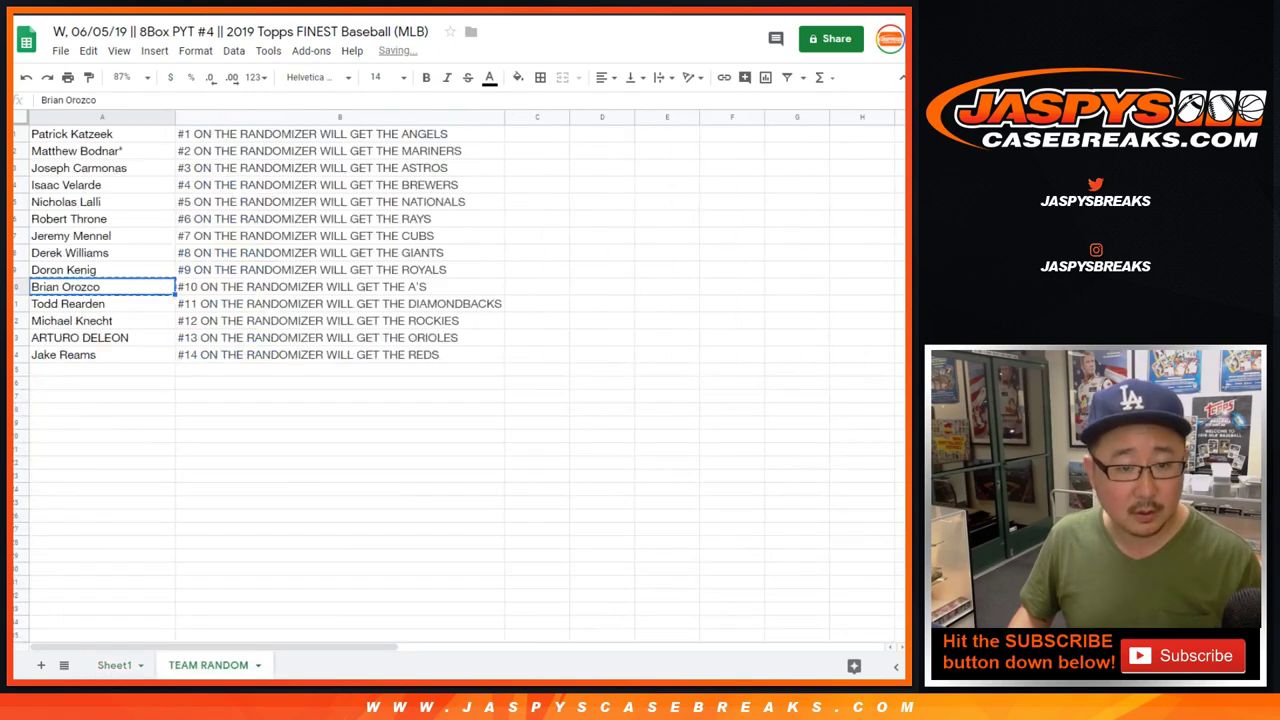
key("Down")
key("ctrl+c")
key("ctrl+shift+Page_Up")
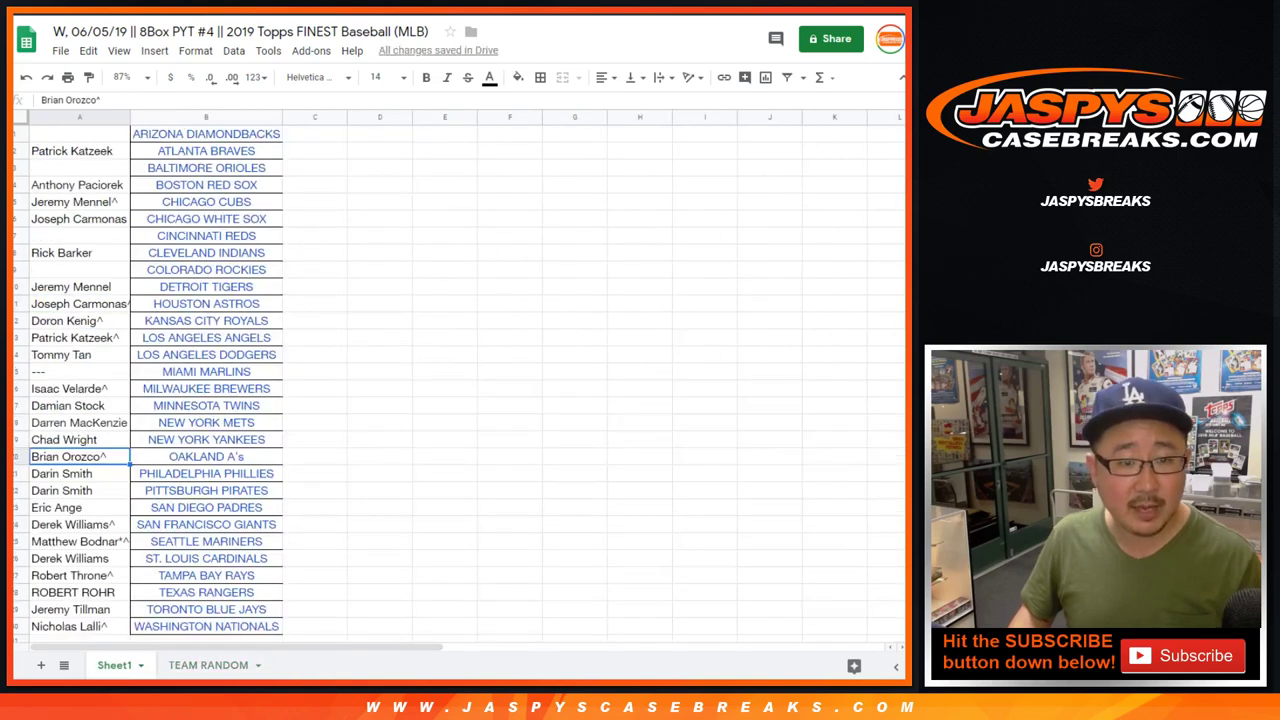
left_click(80, 134)
key("ctrl+v")
key("Return")
type("^")
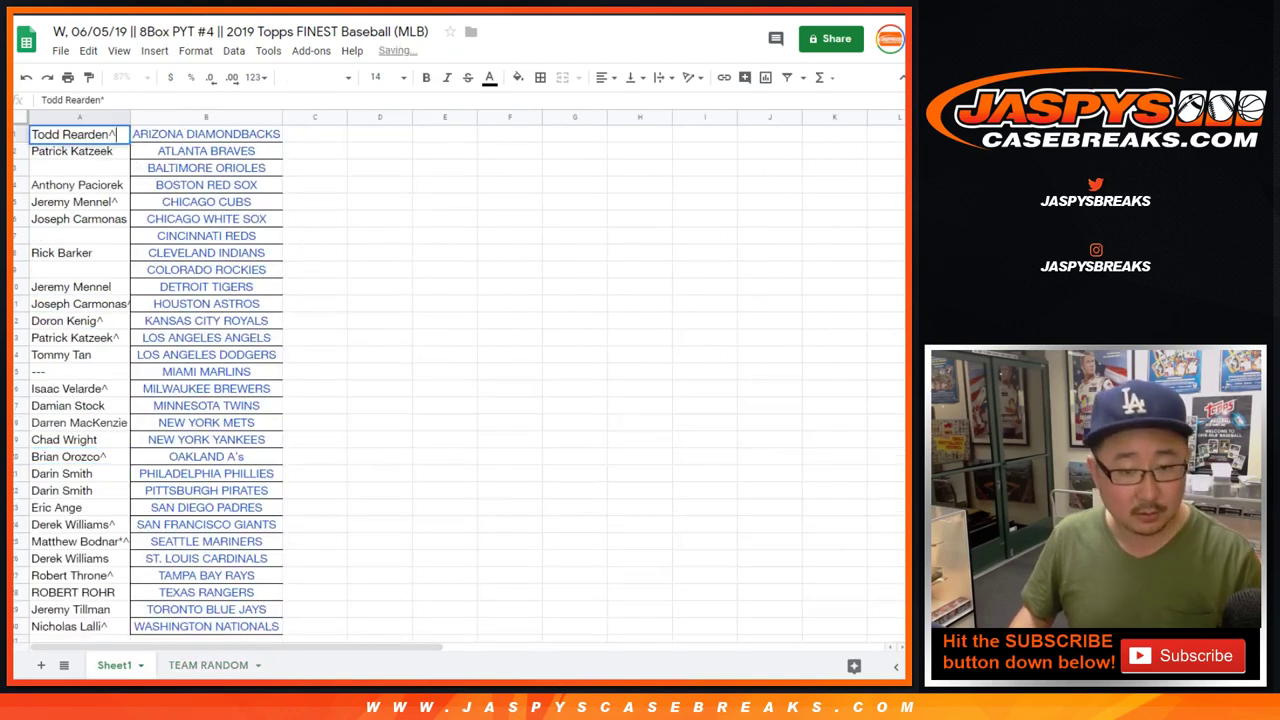
Copy the #12 participant's name from TEAM RANDOM into Sheet1 beside COLORADO ROCKIES and append ^ to it
key("ctrl+shift+Page_Down")
key("Down")
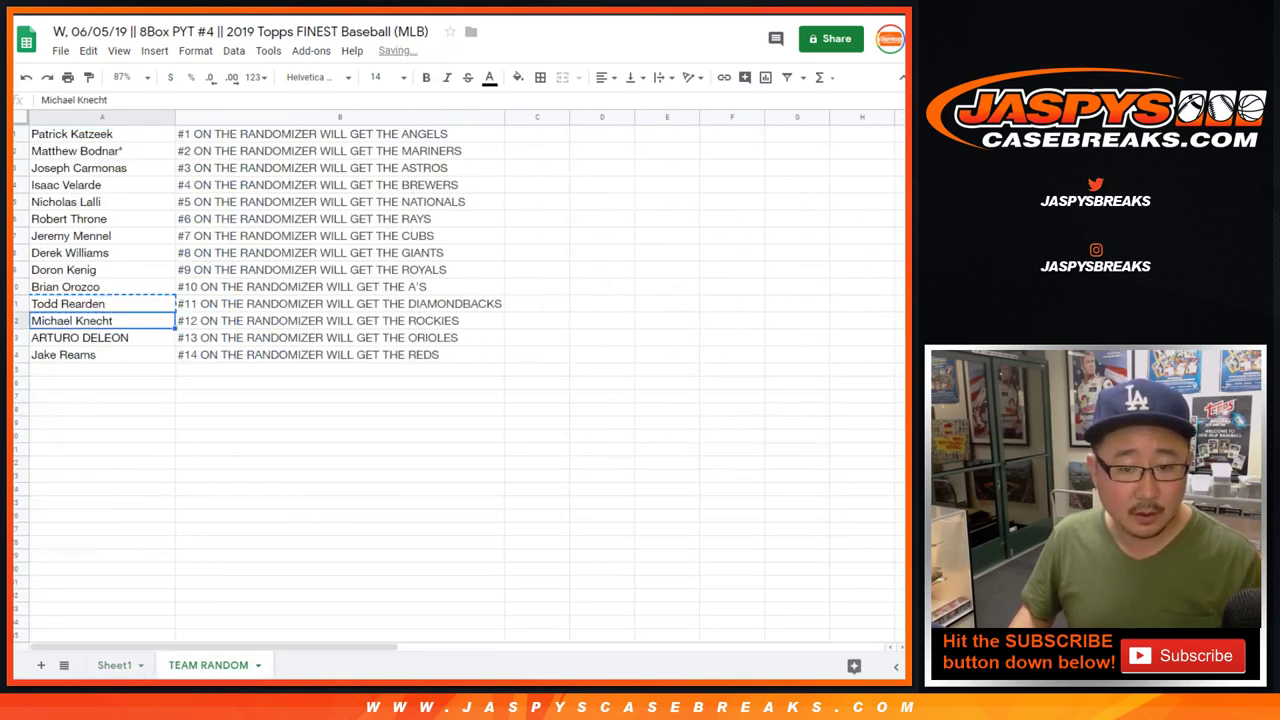
key("ctrl+c")
key("ctrl+shift+Page_Up")
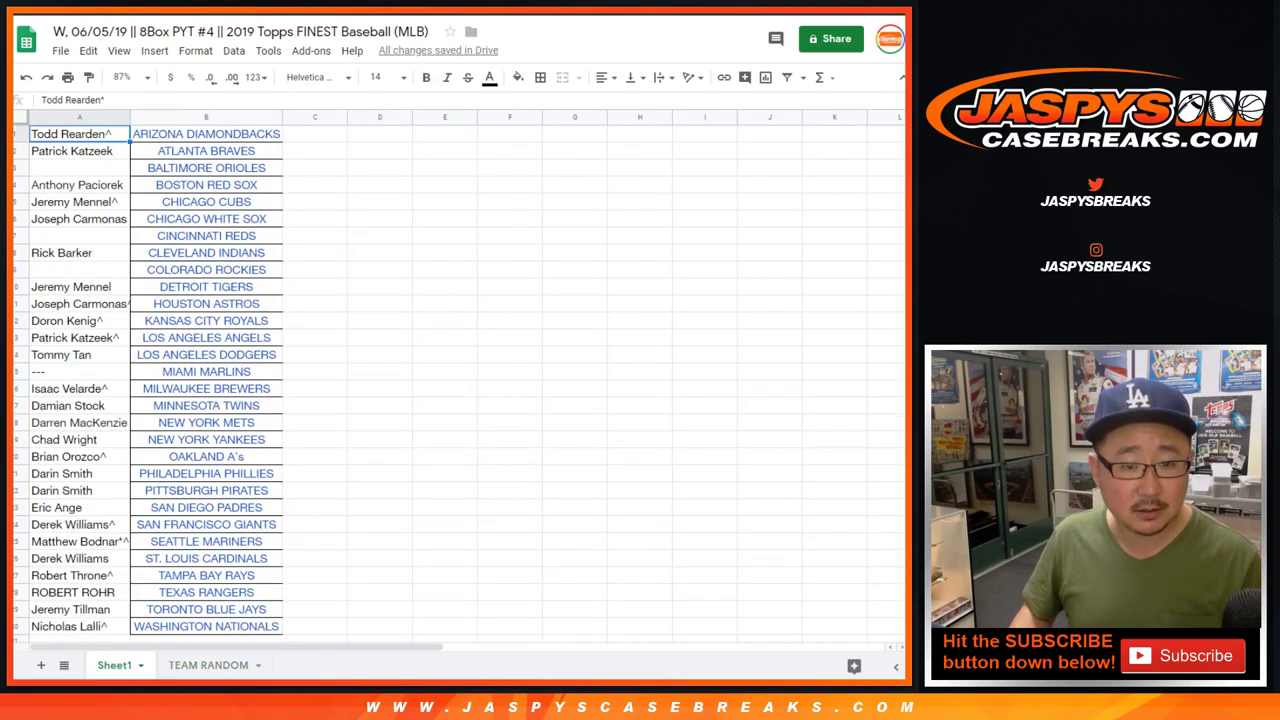
left_click(80, 270)
key("ctrl+v")
key("Return")
type("^")
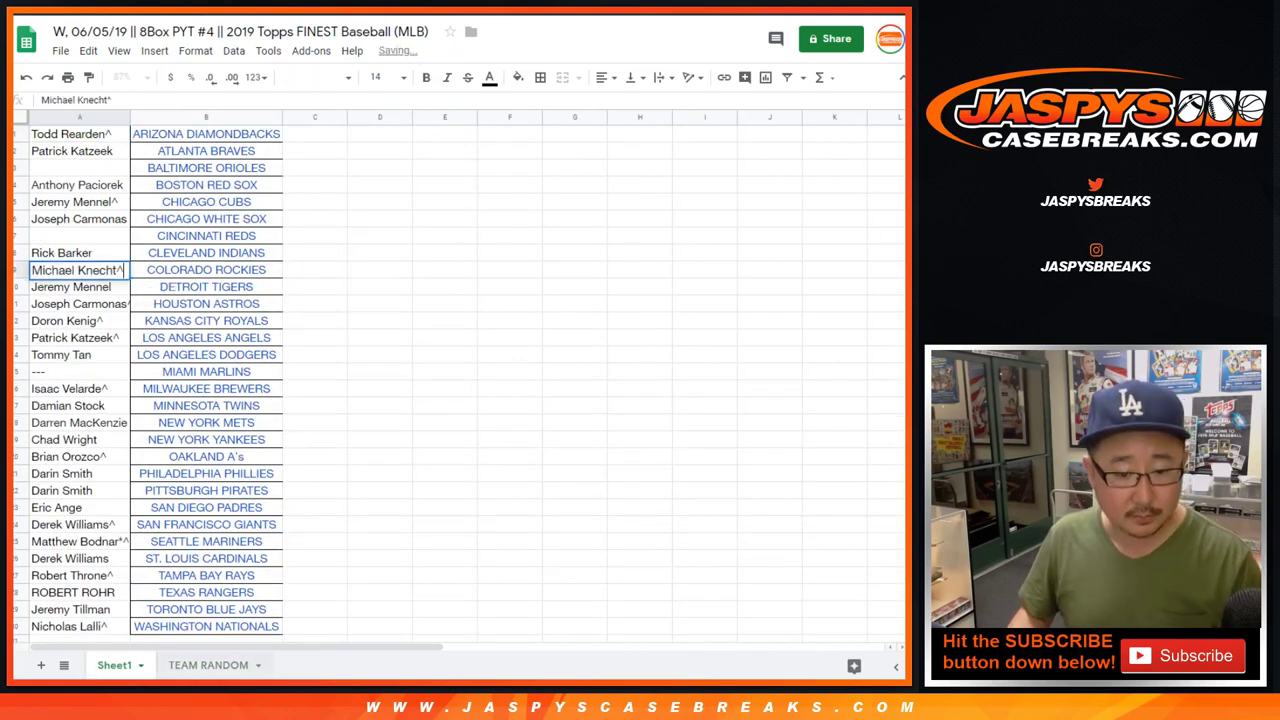
key("Return")
Copy the #13 participant's name from TEAM RANDOM into Sheet1 beside BALTIMORE ORIOLES and append ^ to it
key("ctrl+shift+Page_Down")
key("Down")
key("ctrl+c")
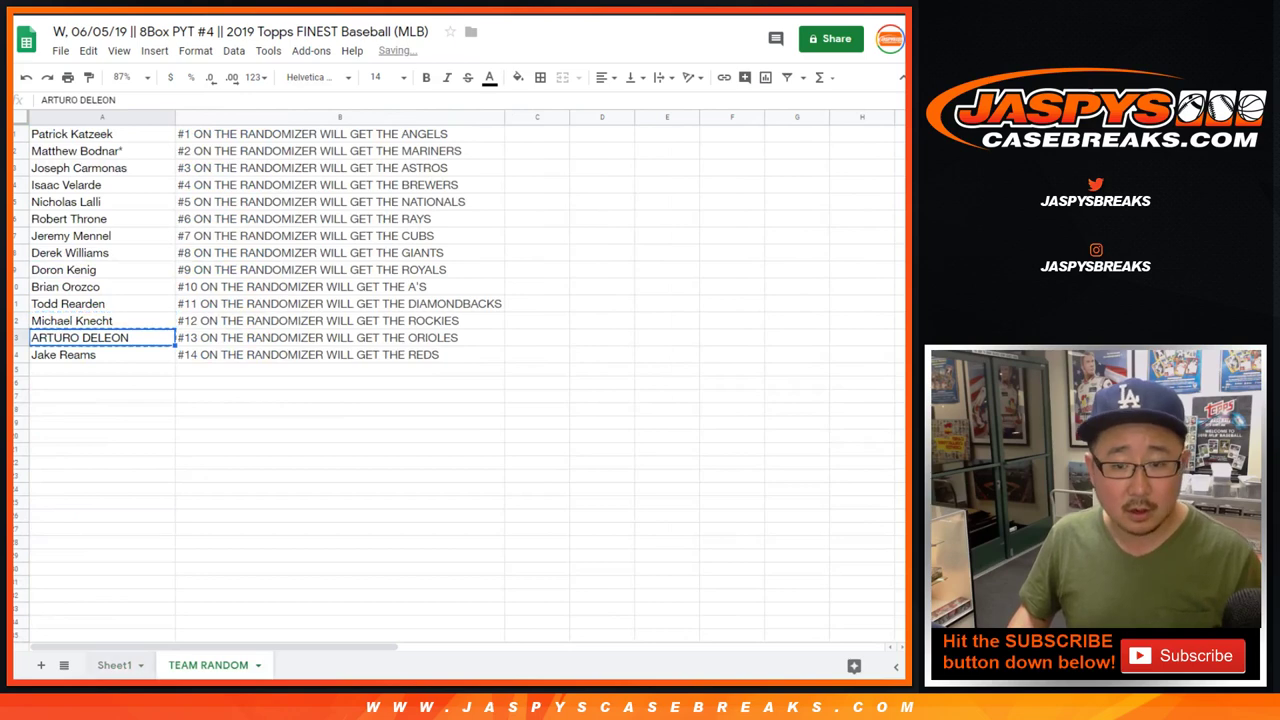
key("ctrl+shift+Page_Up")
left_click(80, 168)
key("ctrl+v")
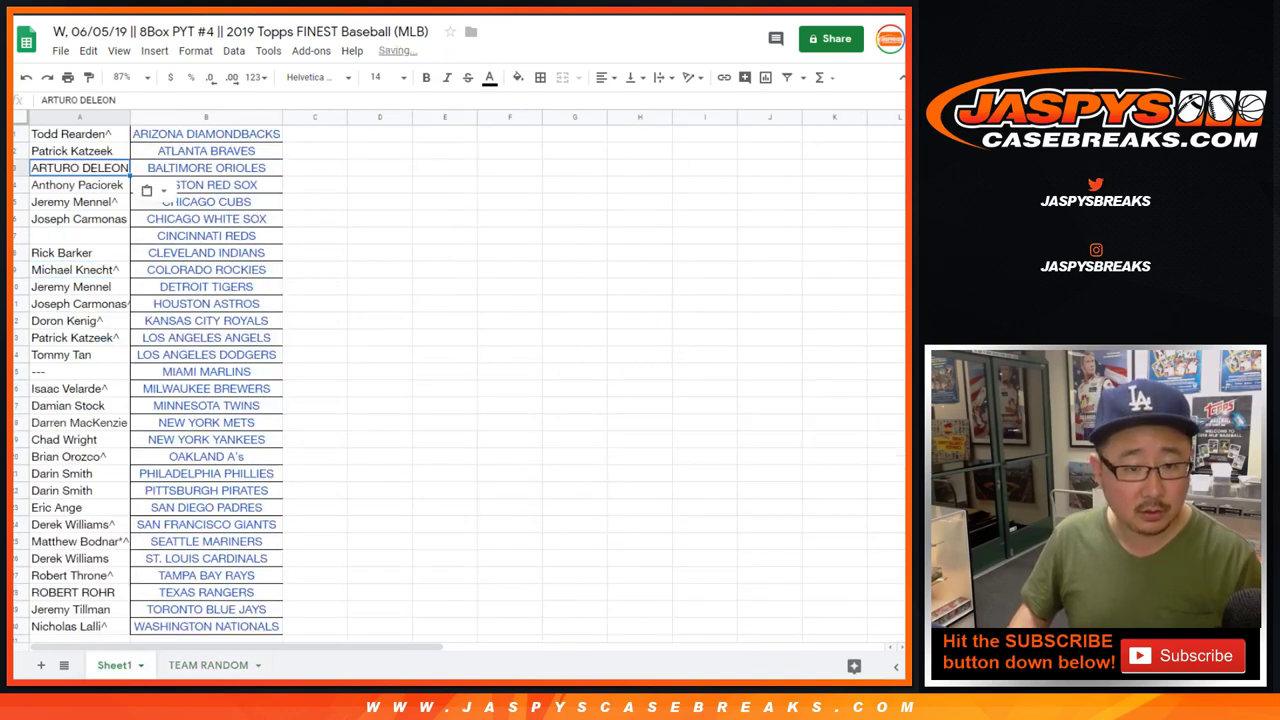
key("Return")
type("^")
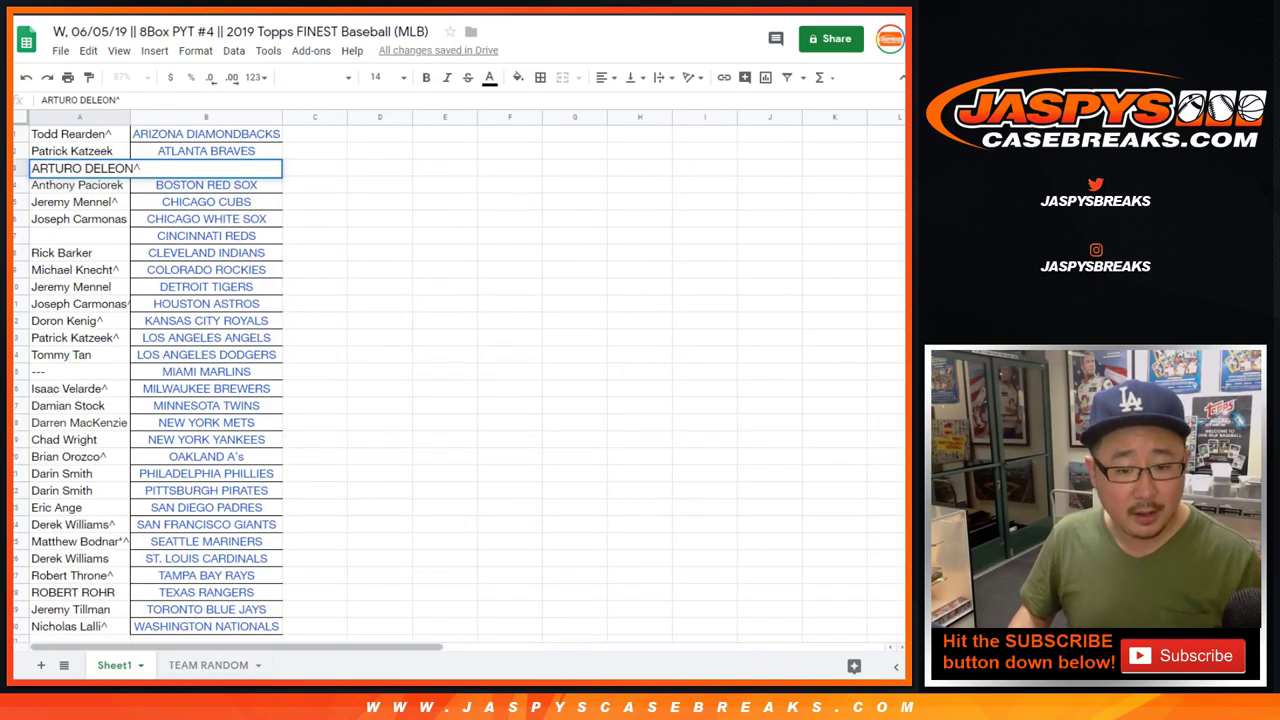
key("Return")
Copy the #14 participant's name from TEAM RANDOM into Sheet1 beside CINCINNATI REDS and append ^ to it
key("ctrl+shift+Page_Down")
key("Down")
key("ctrl+c")
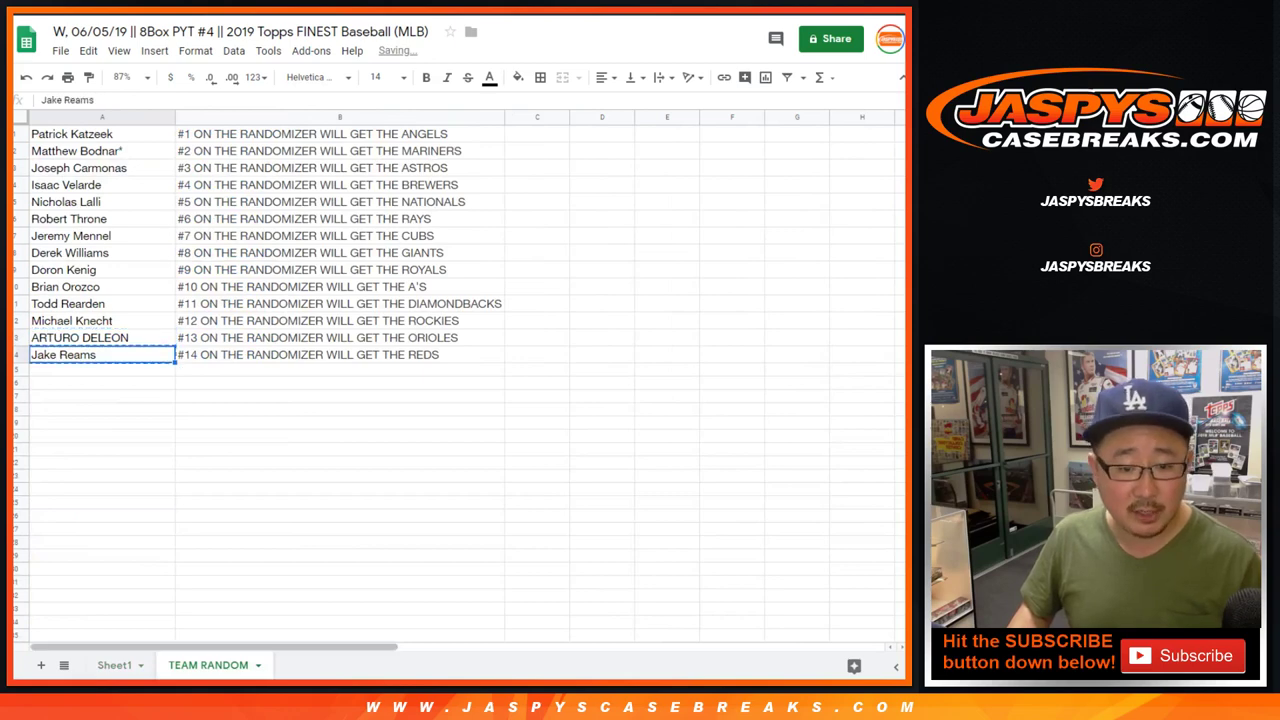
key("ctrl+shift+Page_Up")
left_click(80, 236)
key("ctrl+v")
key("Return")
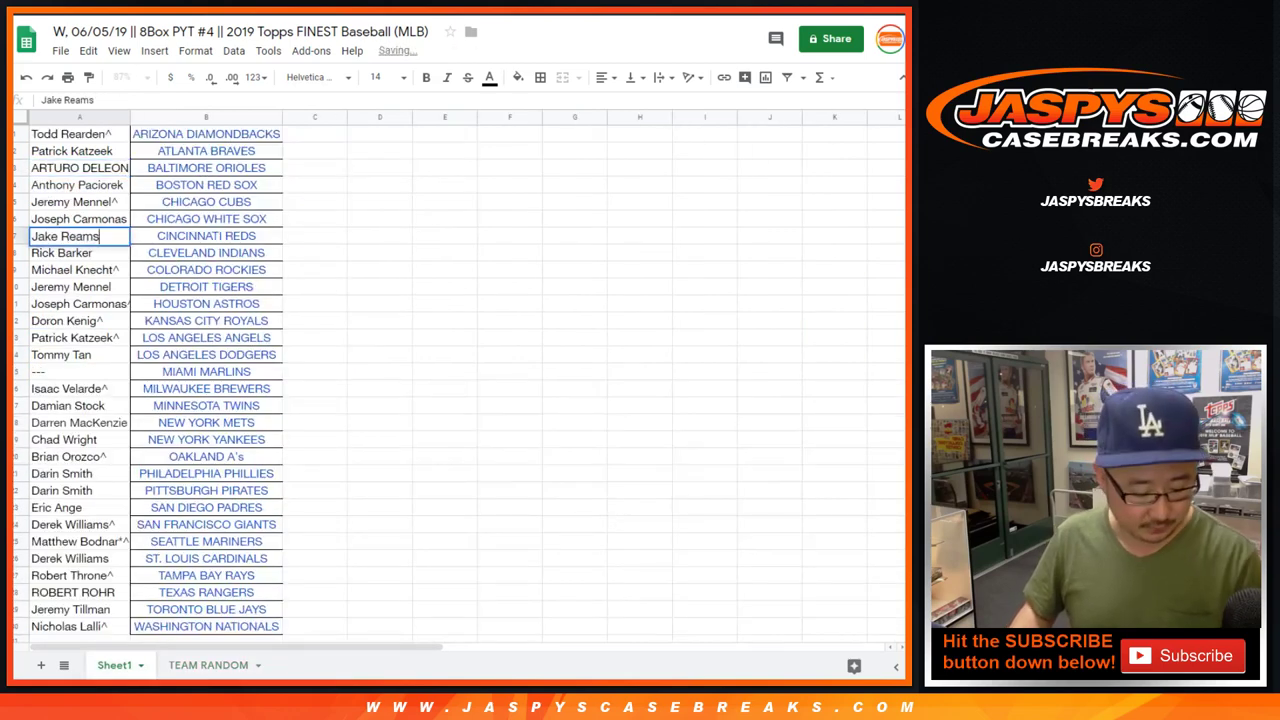
left_click(206, 338)
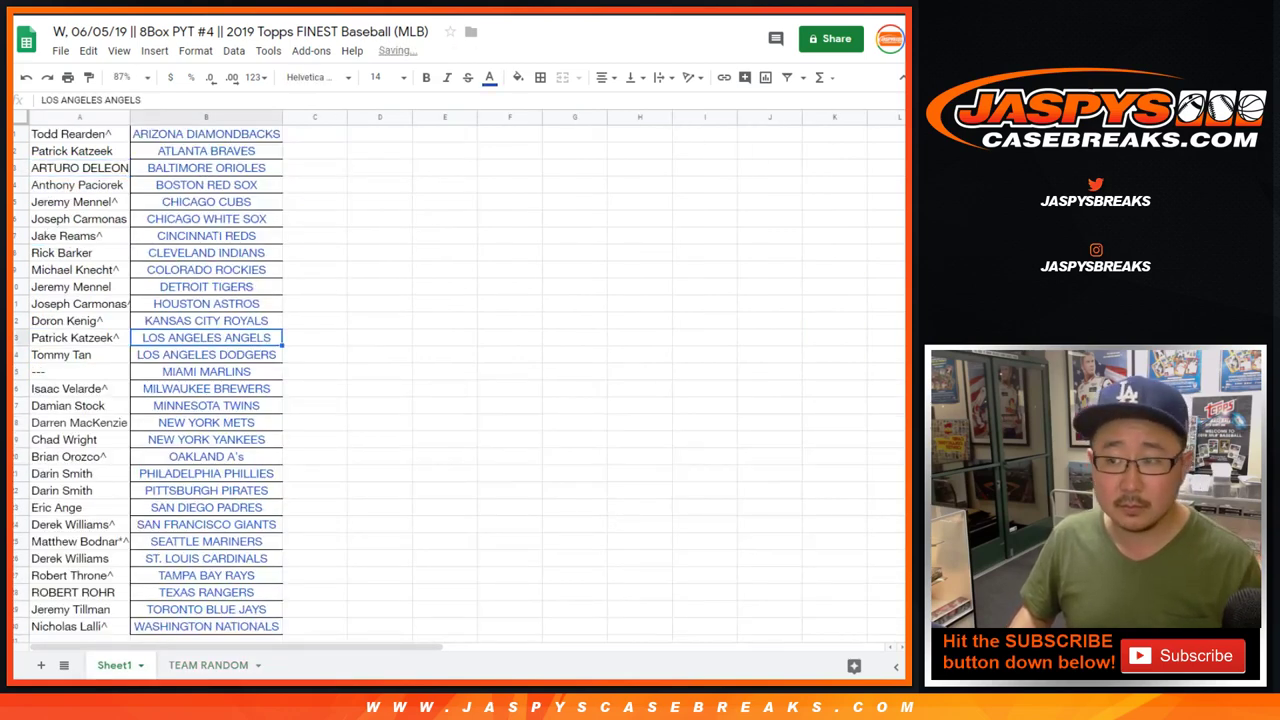
Center the text of the whole names-and-teams table in Sheet1 and apply borders around all its cells
key("ctrl+a")
left_click(604, 77)
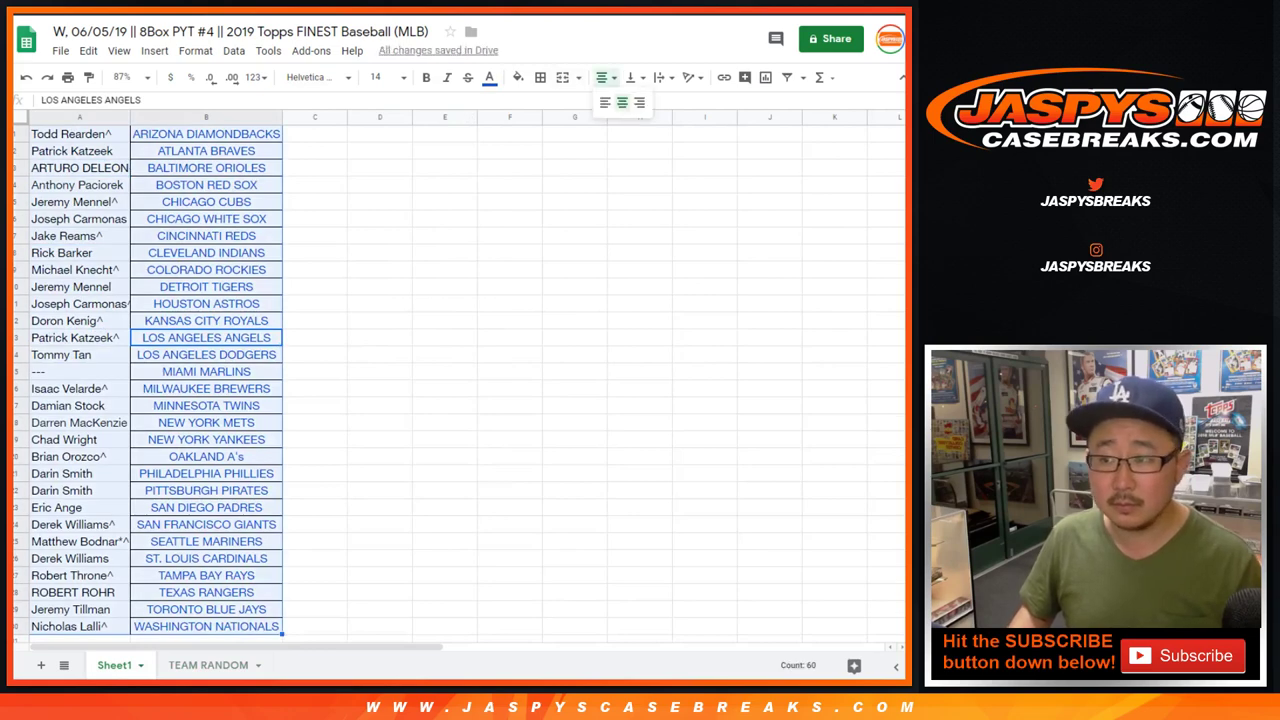
left_click(622, 108)
key("Return")
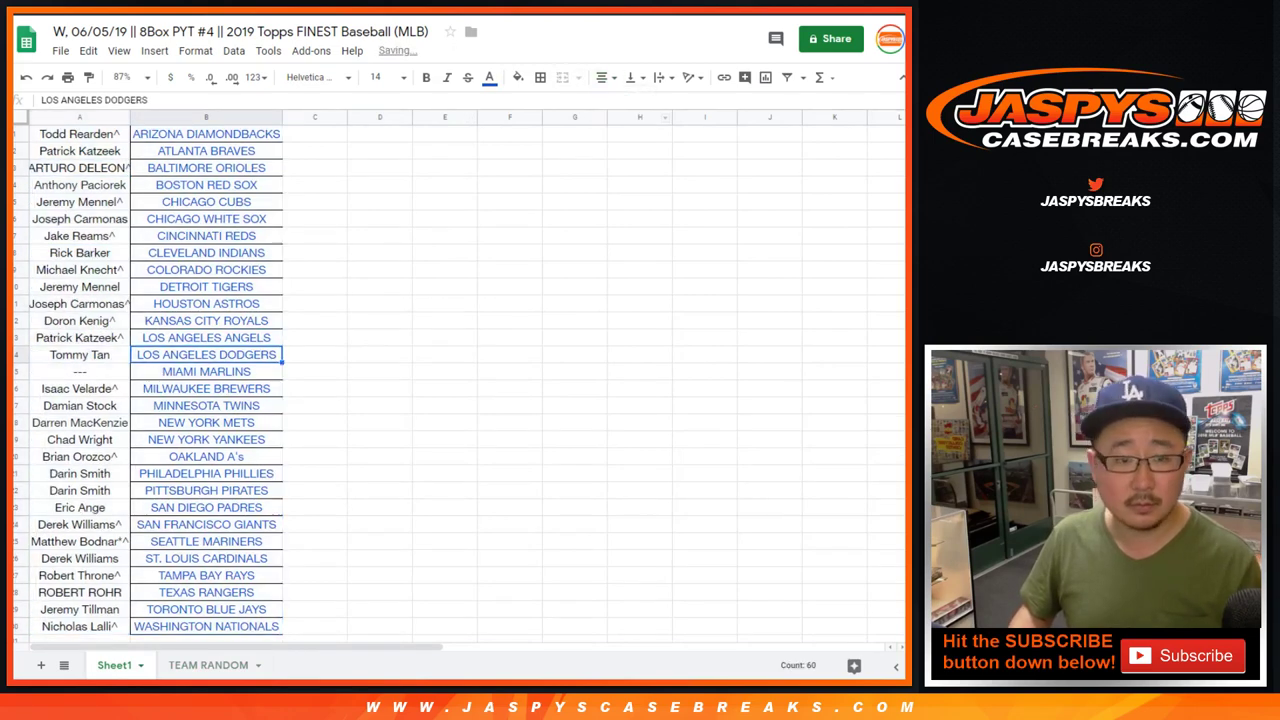
left_click(540, 77)
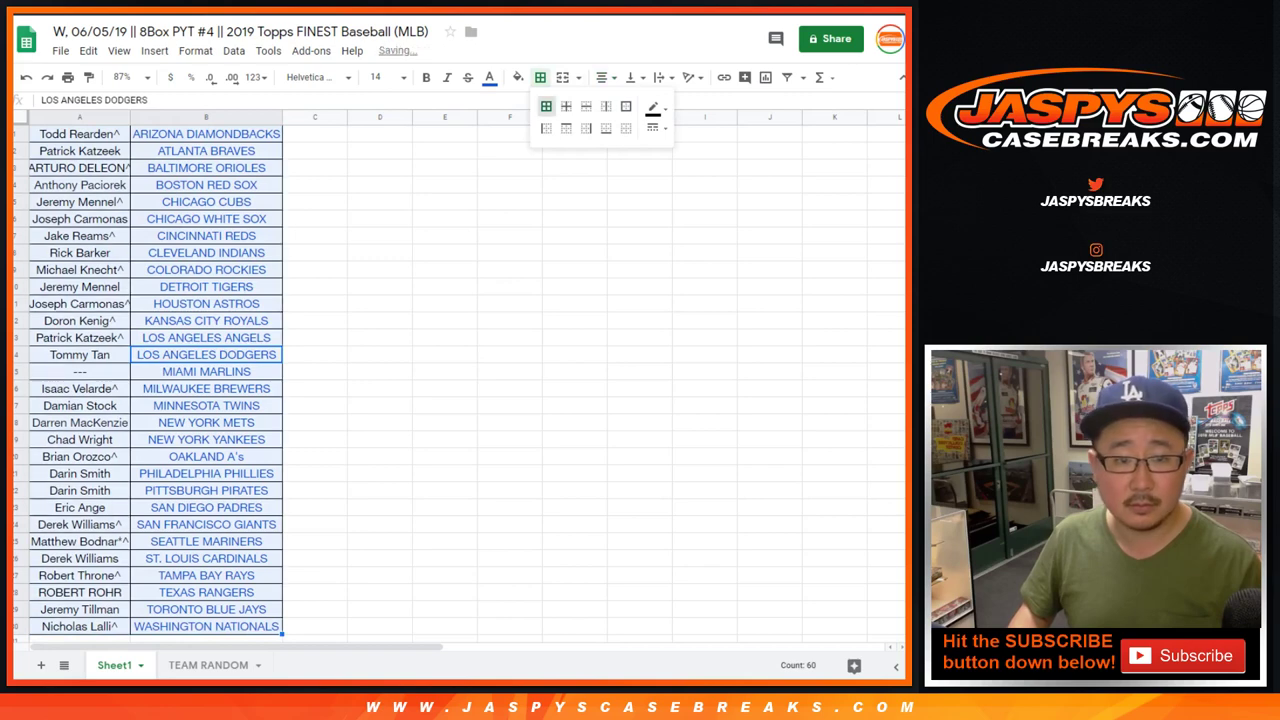
left_click(546, 106)
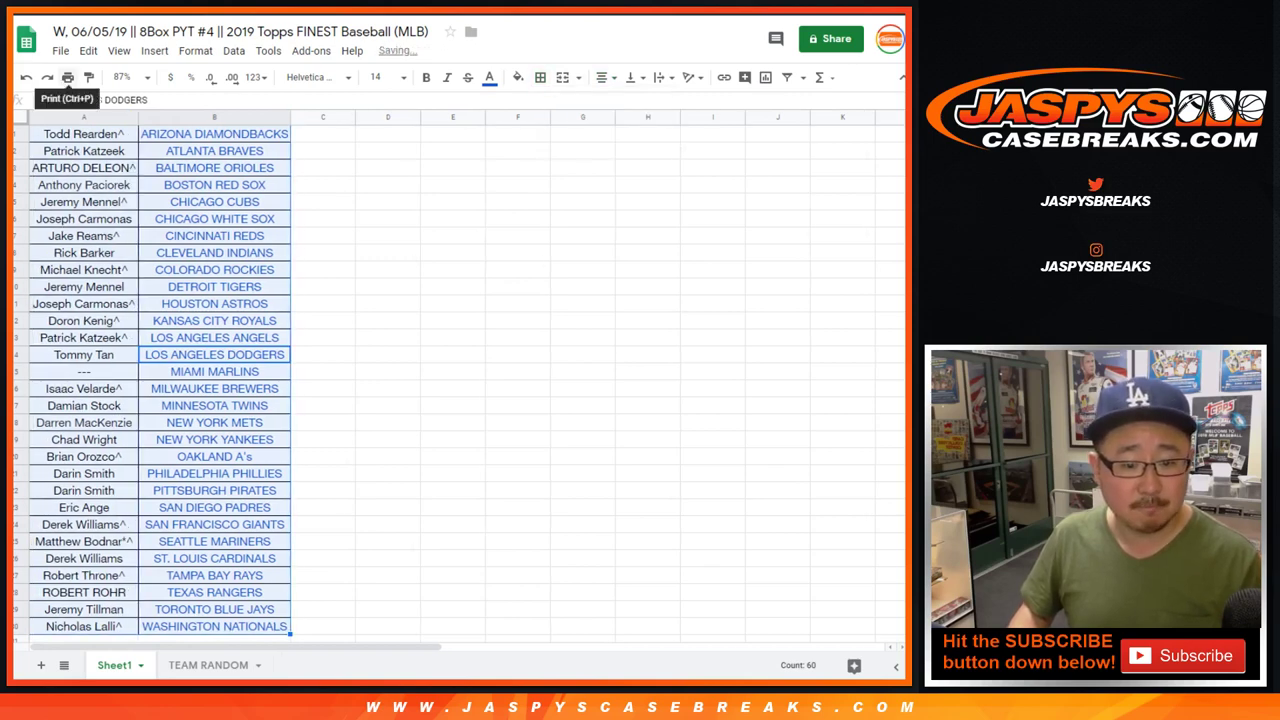
Print one copy of the current sheet in portrait on Letter paper, using the Samsung M2020 printer
left_click(67, 77)
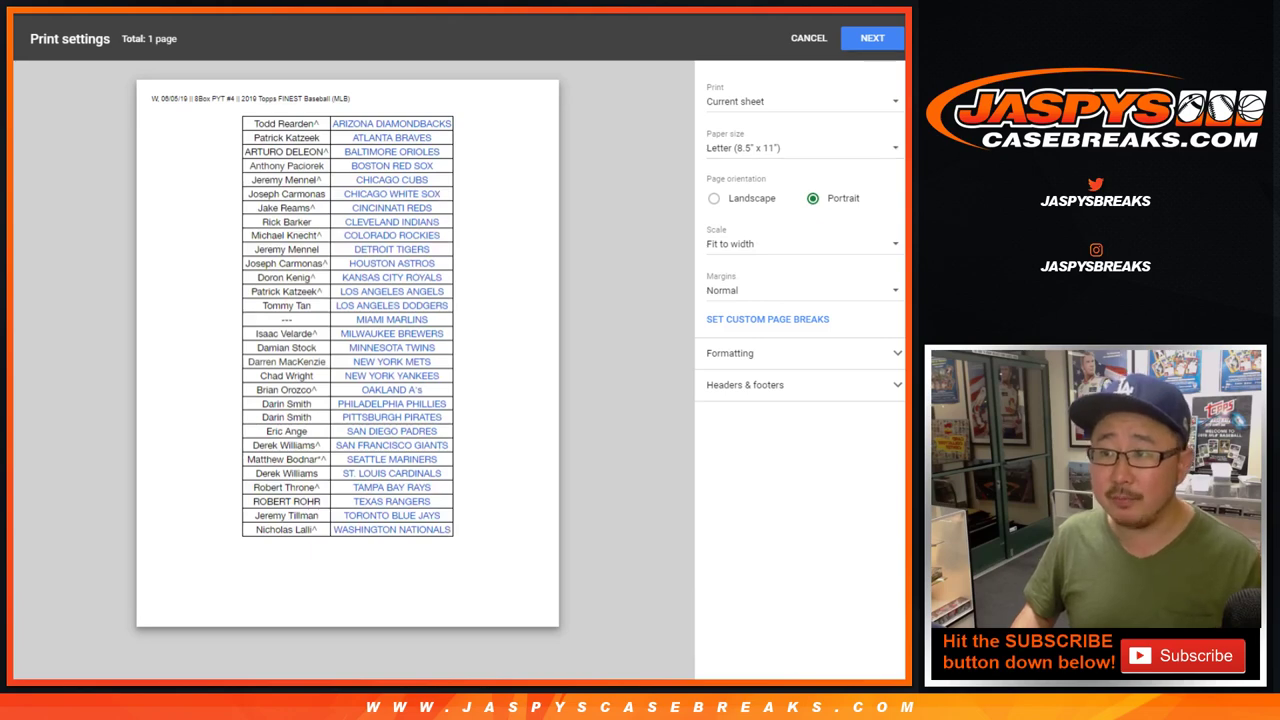
left_click(872, 38)
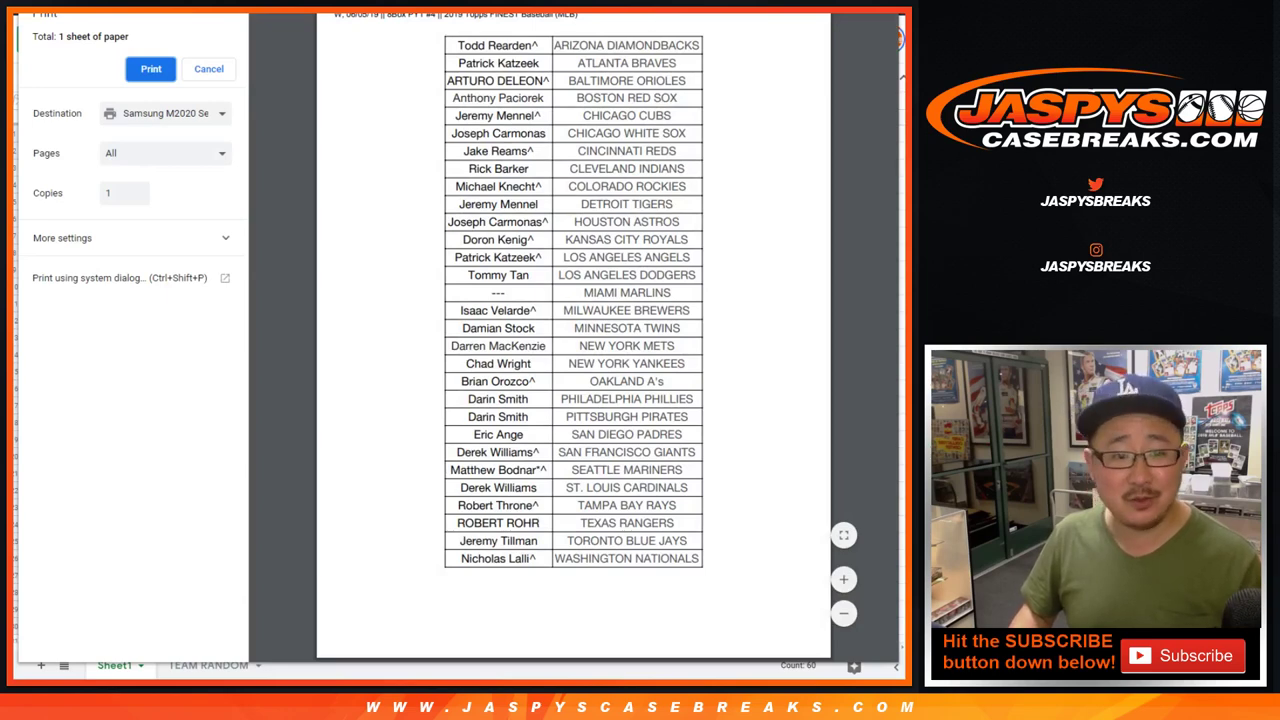
key("Return")
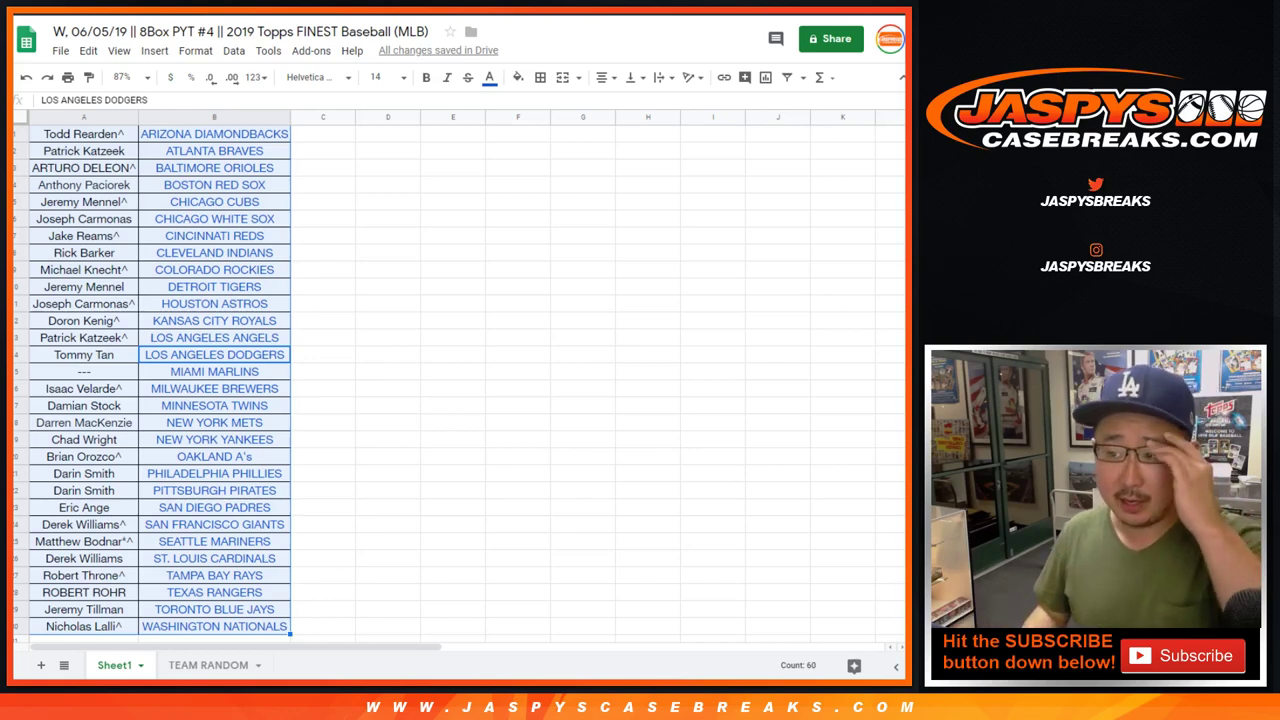
Review the randomizer assignments in TEAM RANDOM, selecting rows 2 and 3, and return to Sheet1
left_click(208, 665)
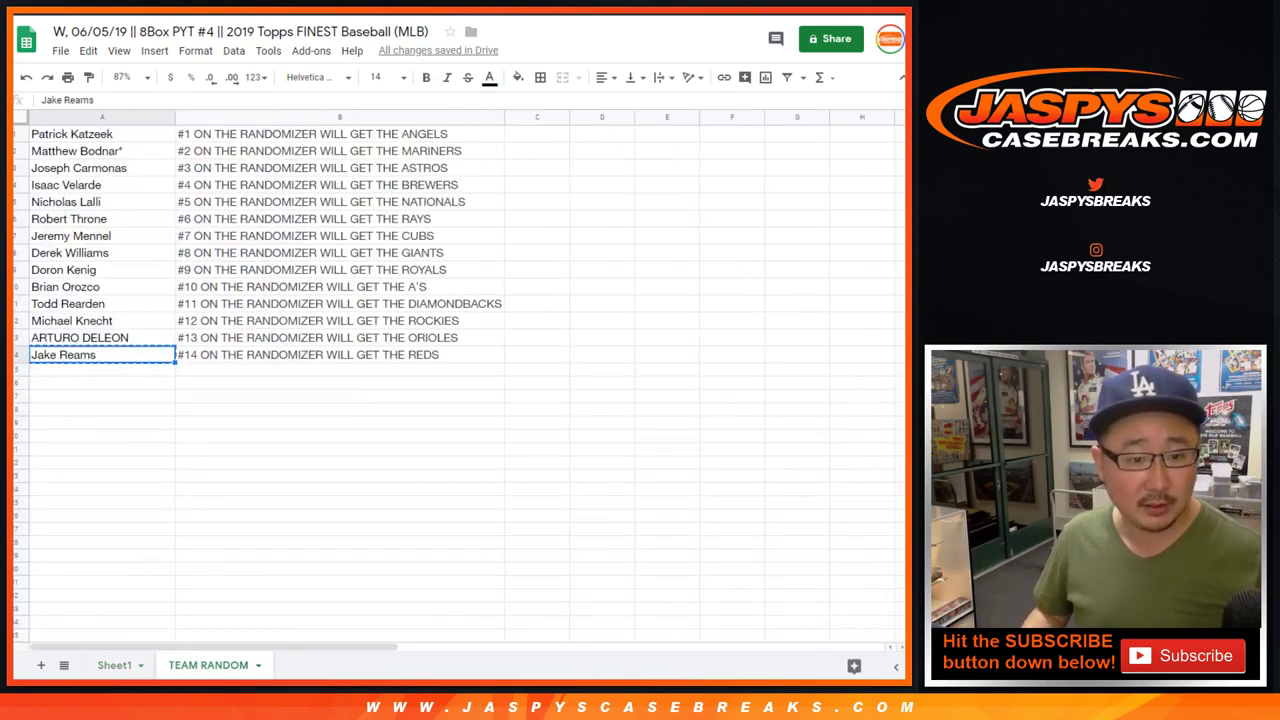
left_click_drag(20, 167, 20, 153)
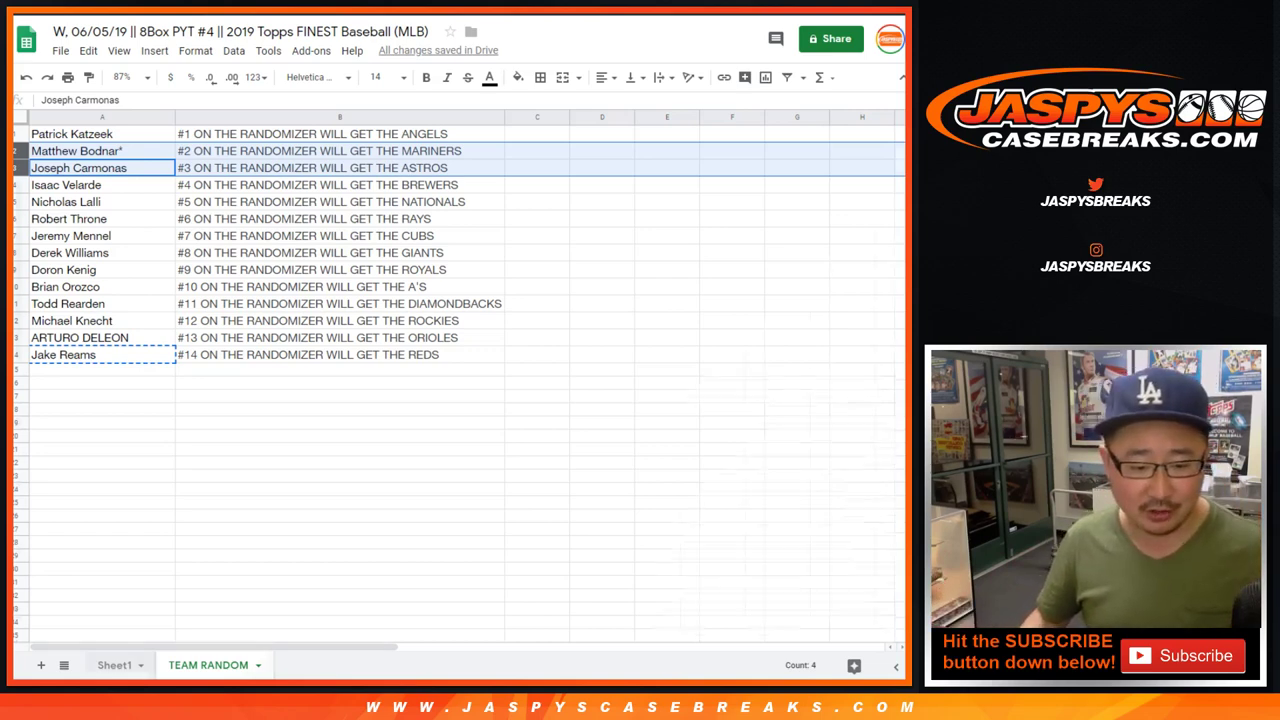
left_click(114, 665)
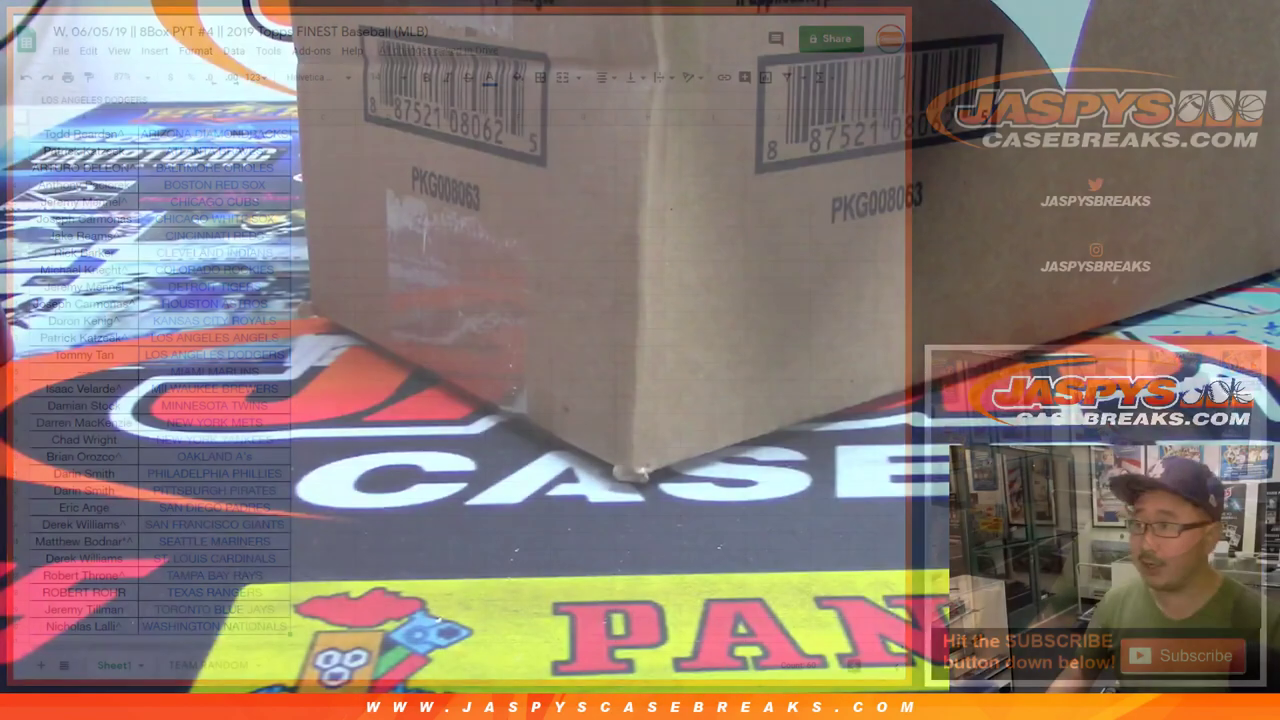